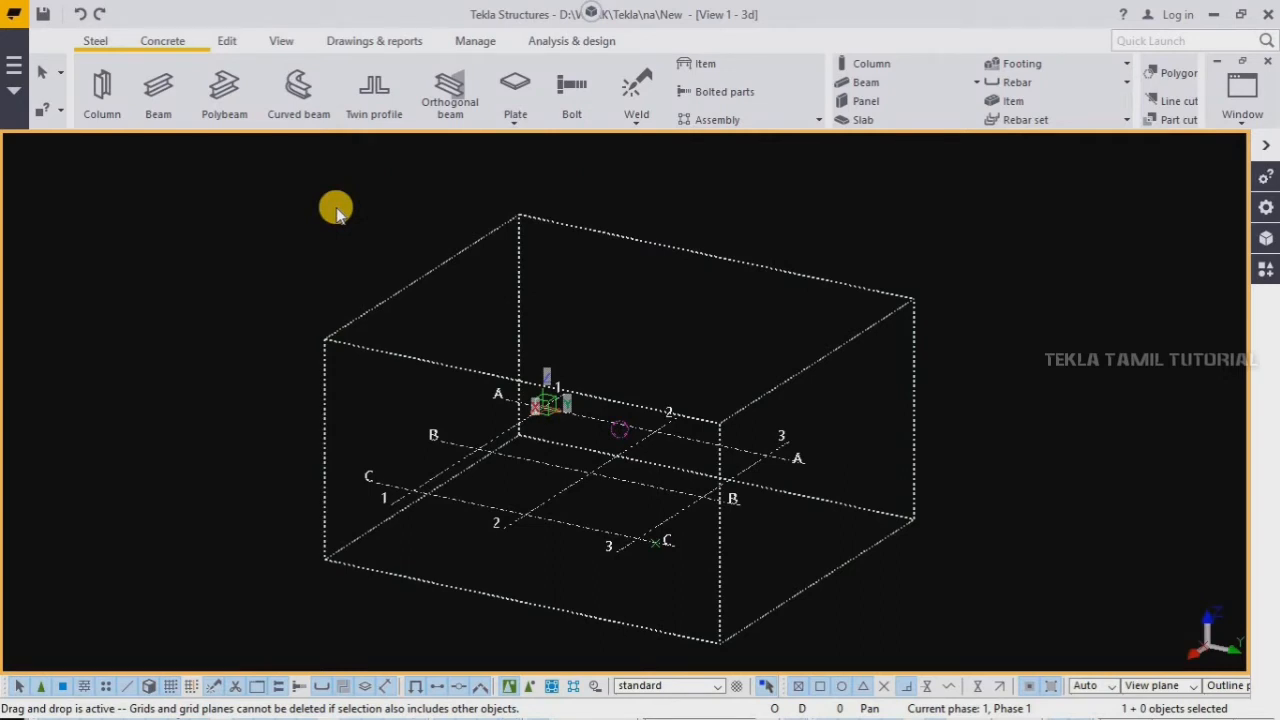
# - Place a steel column at the intersection of grid lines C and 1, and end the Column command
pyautogui.scroll(2, 336, 210)
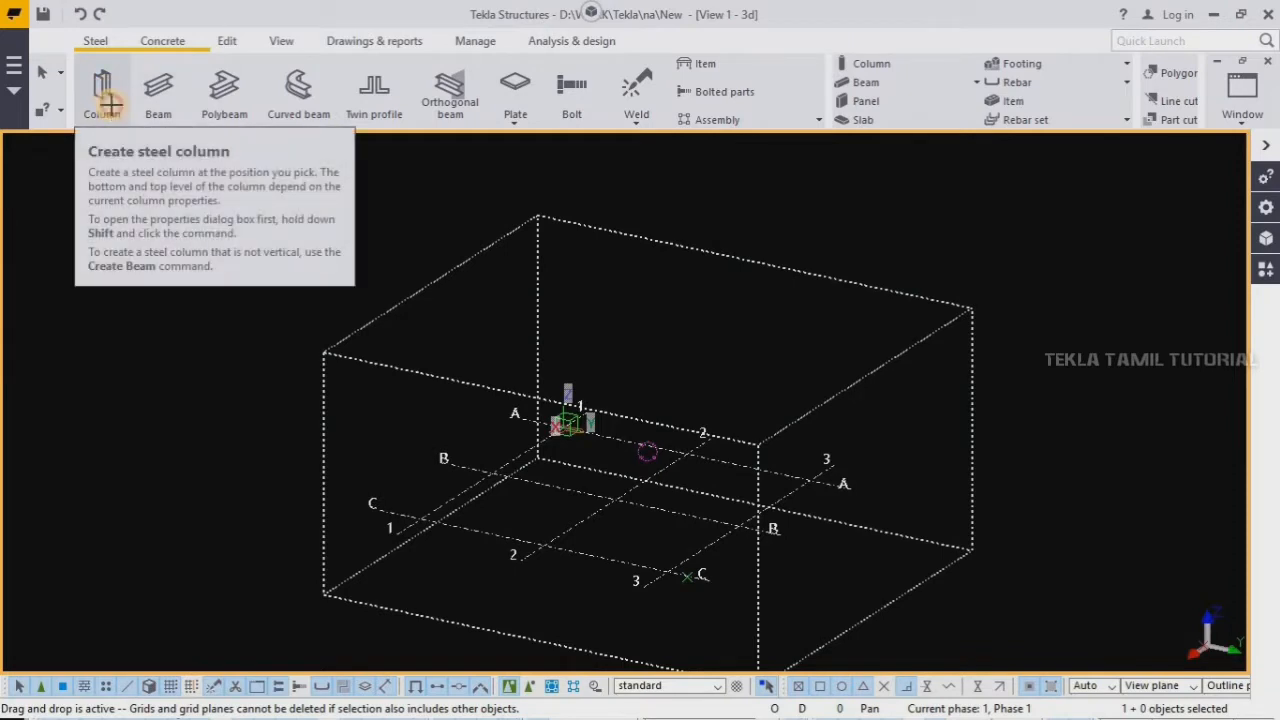
pyautogui.click(104, 100)
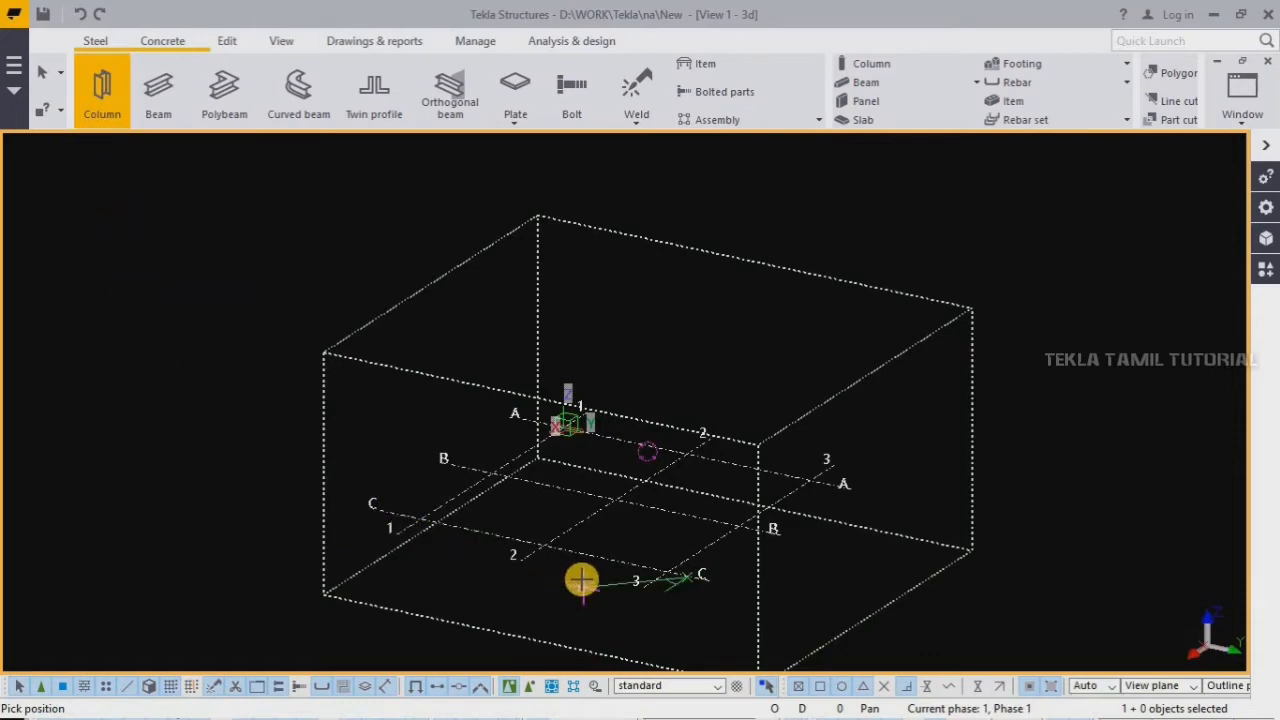
pyautogui.scroll(4, 582, 580)
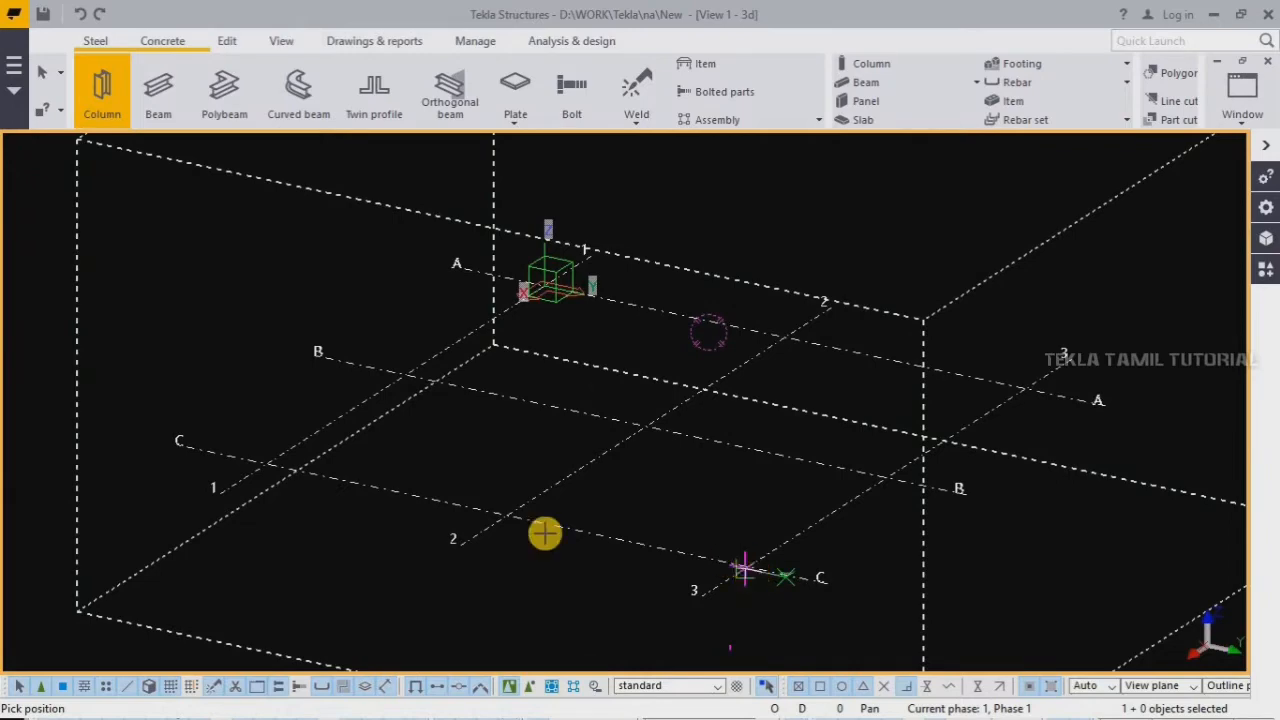
pyautogui.scroll(4, 290, 458)
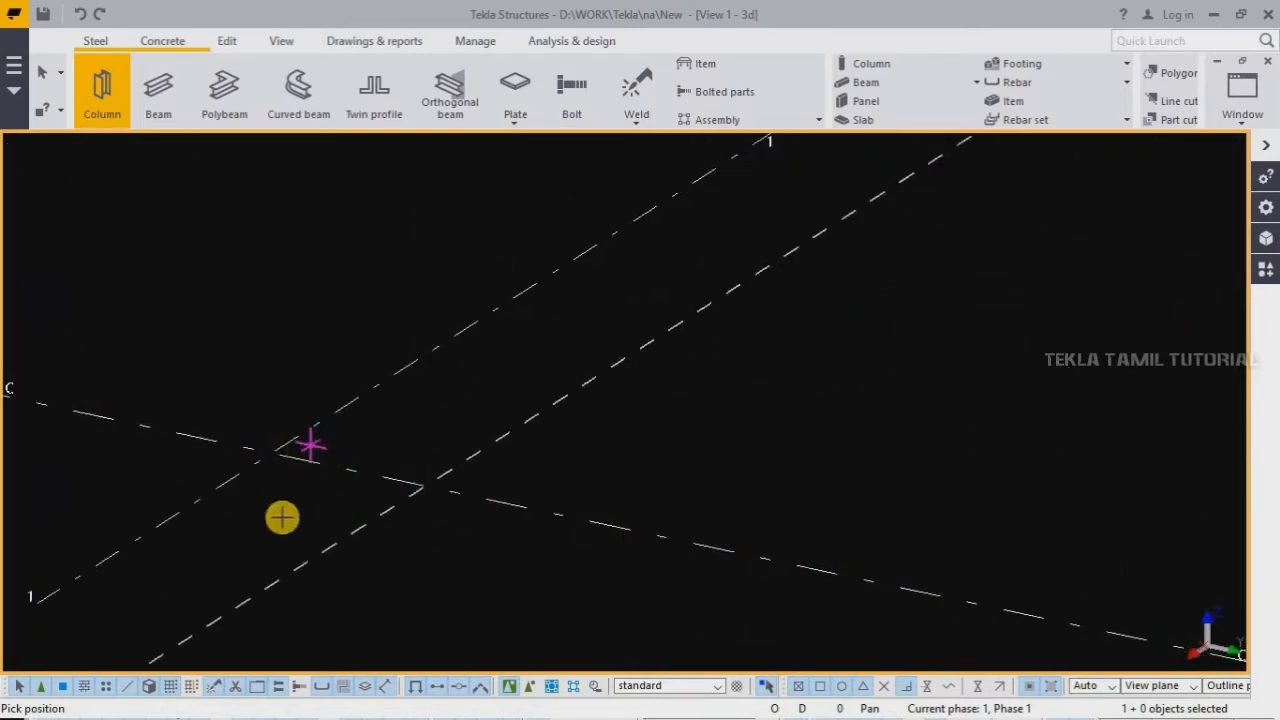
pyautogui.scroll(2, 258, 463)
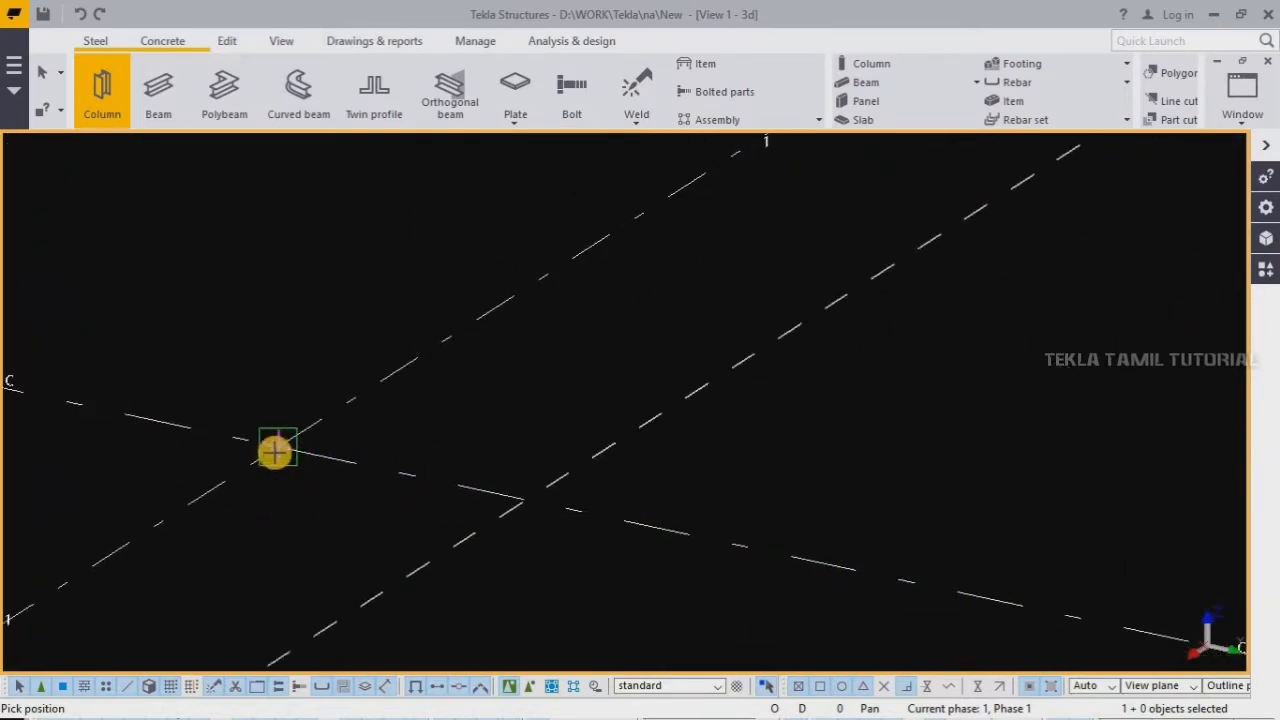
pyautogui.click(277, 455)
pyautogui.scroll(-5, 366, 529)
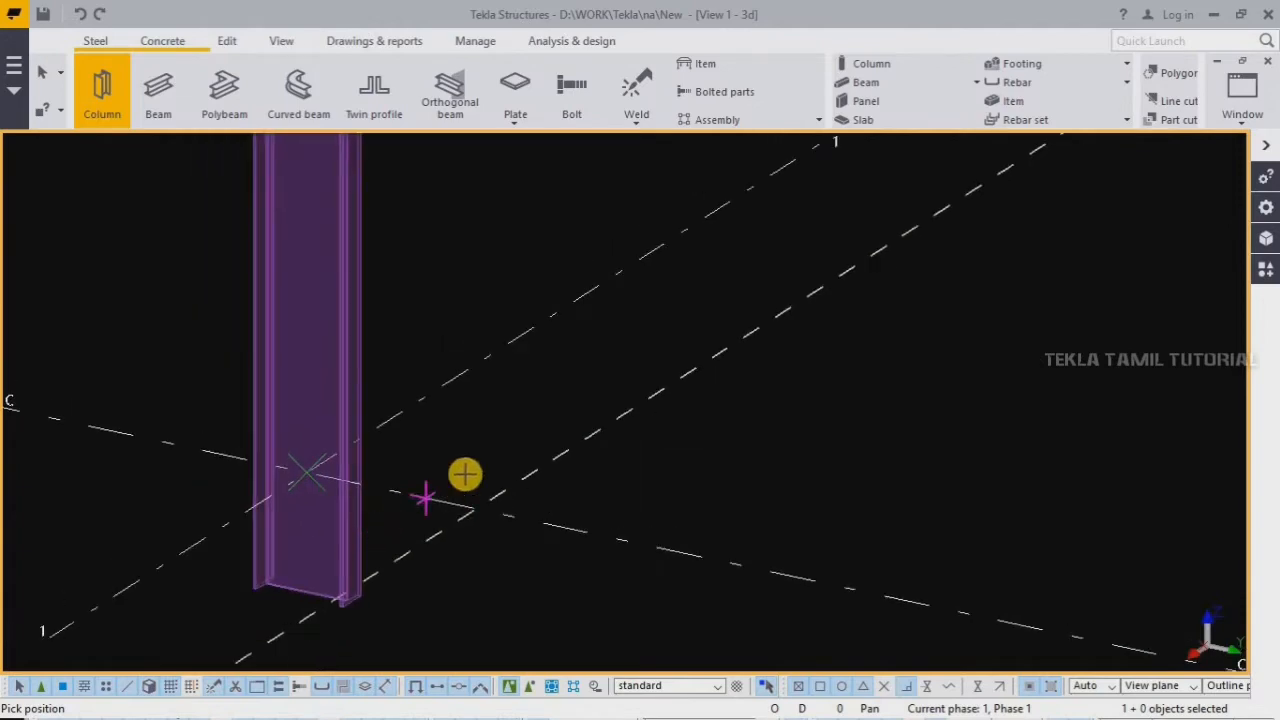
pyautogui.scroll(-3, 405, 541)
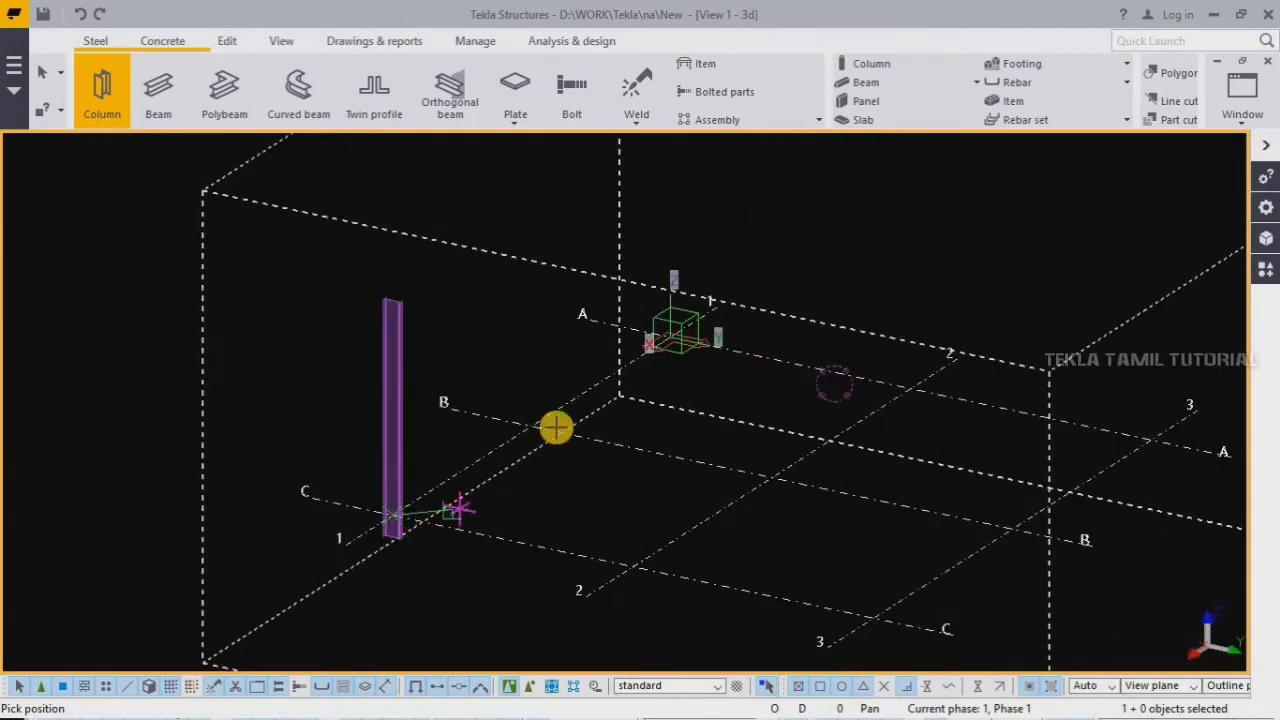
pyautogui.rightClick(471, 320)
pyautogui.click(503, 333)
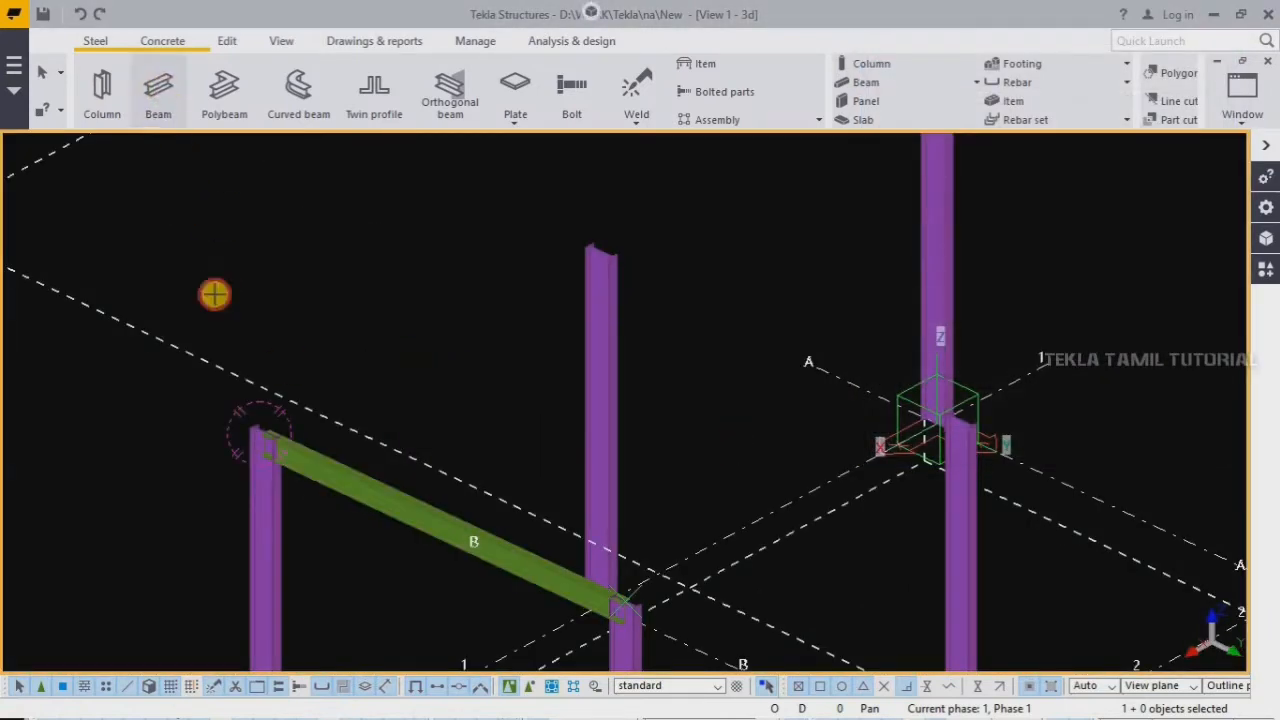
# - Create a steel beam between the tops of the columns at grid intersections C/1 and B/1
pyautogui.scroll(5, 270, 430)
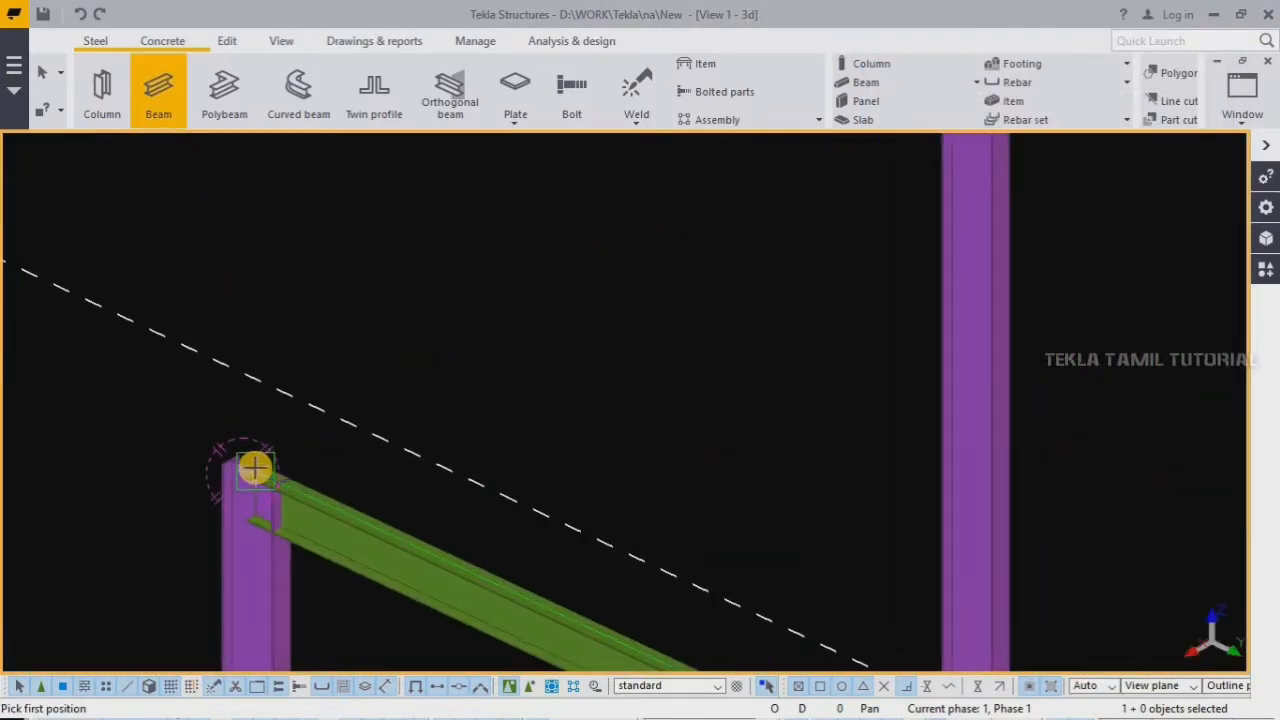
pyautogui.click(256, 470)
pyautogui.scroll(-7, 90, 580)
pyautogui.scroll(2, 577, 322)
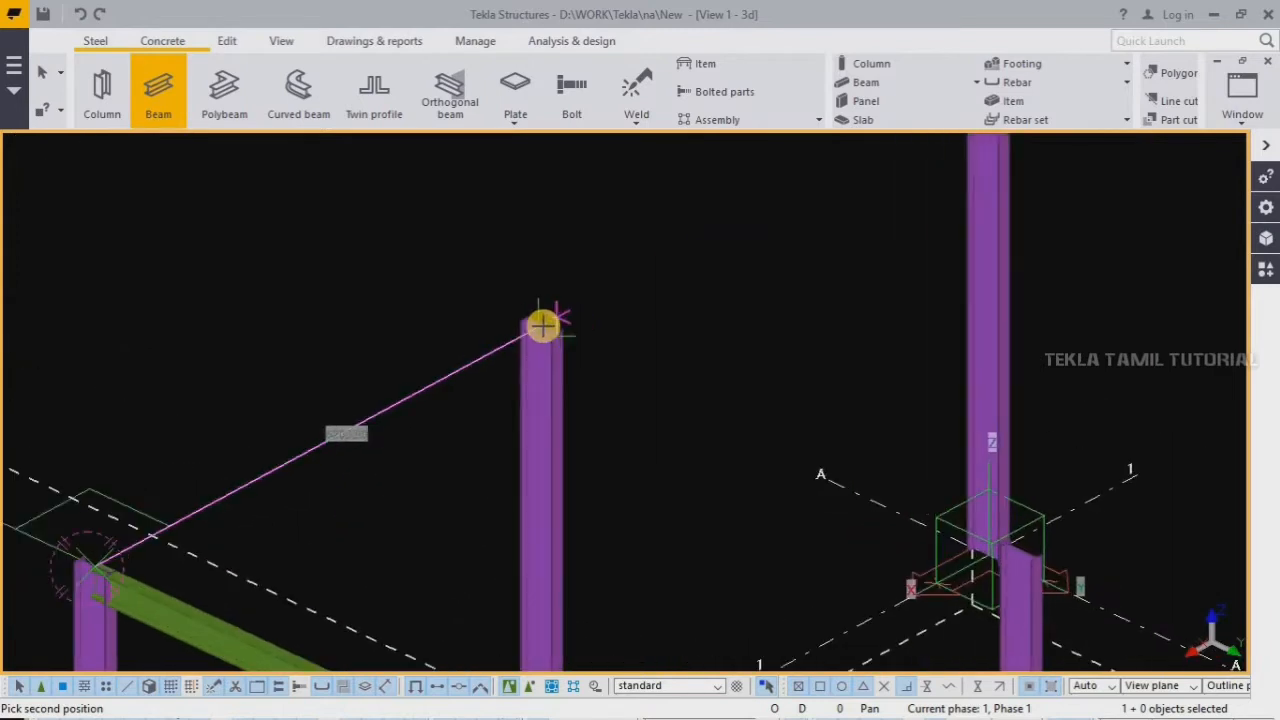
pyautogui.click(541, 323)
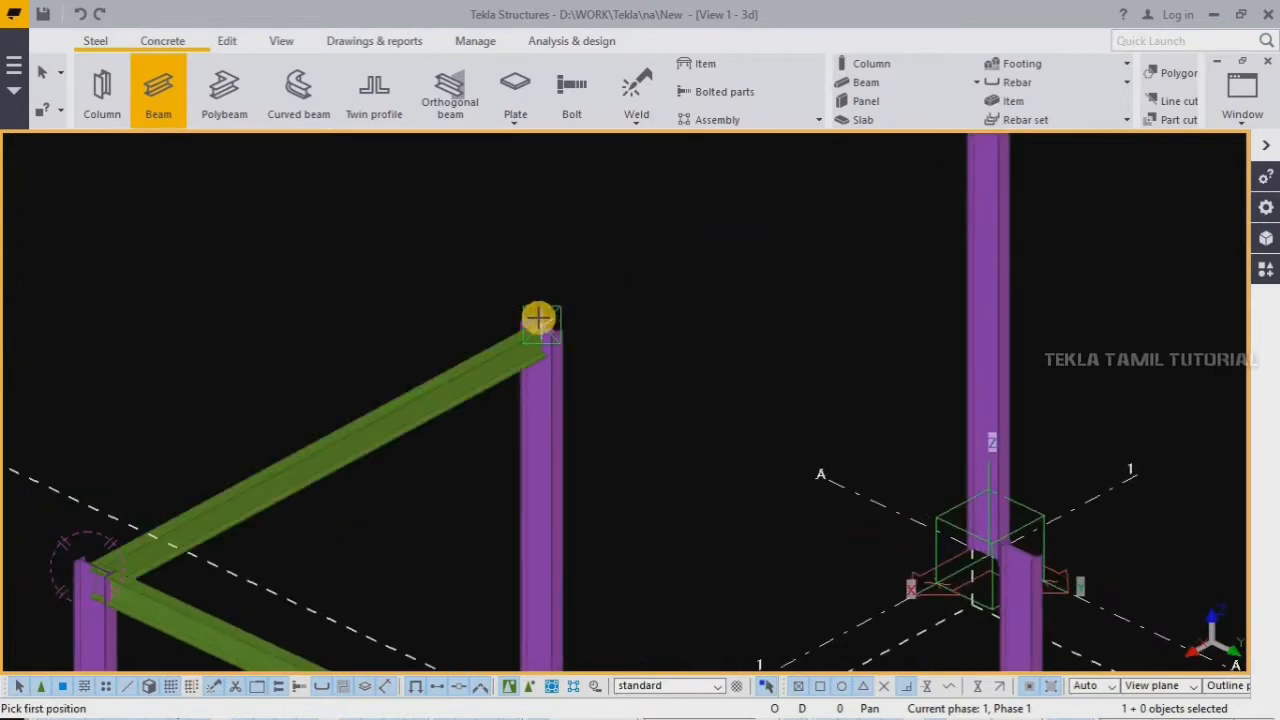
# - Continue along grid line 1 with a beam from the top of column B/1 to the top of column A/1
pyautogui.click(541, 323)
pyautogui.scroll(-2, 620, 370)
pyautogui.scroll(2, 768, 228)
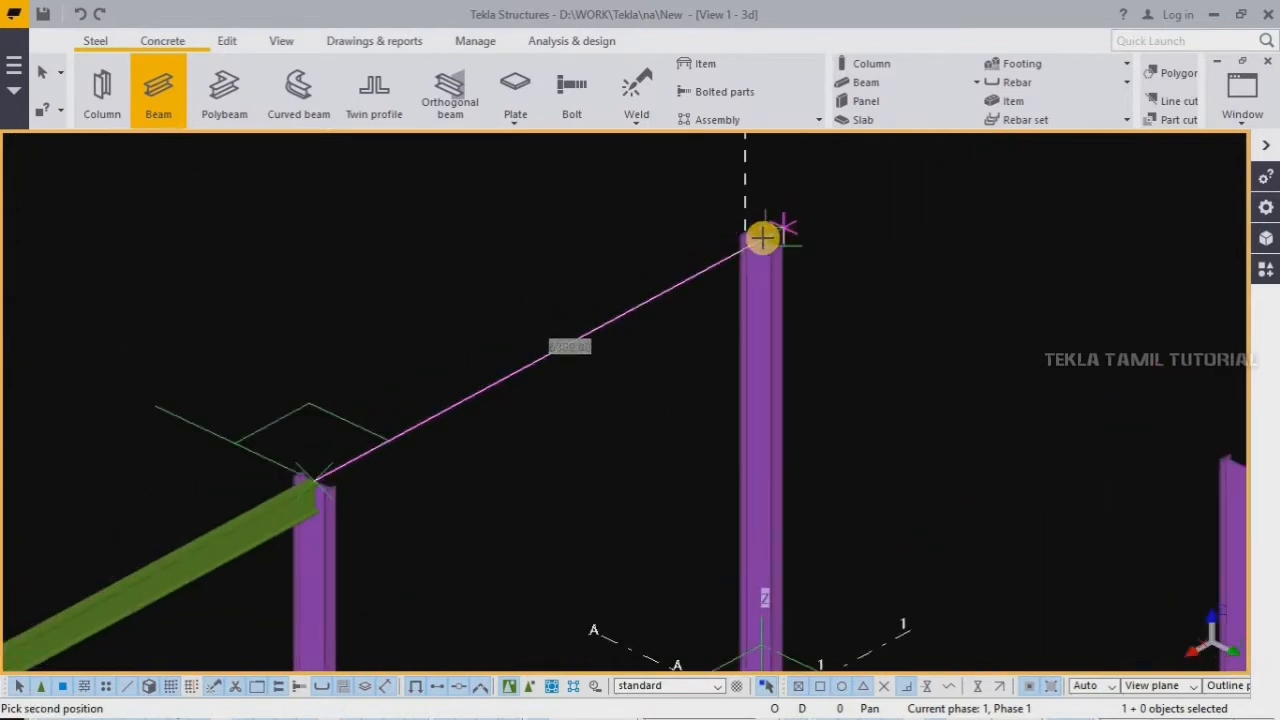
pyautogui.click(760, 237)
pyautogui.scroll(-4, 563, 334)
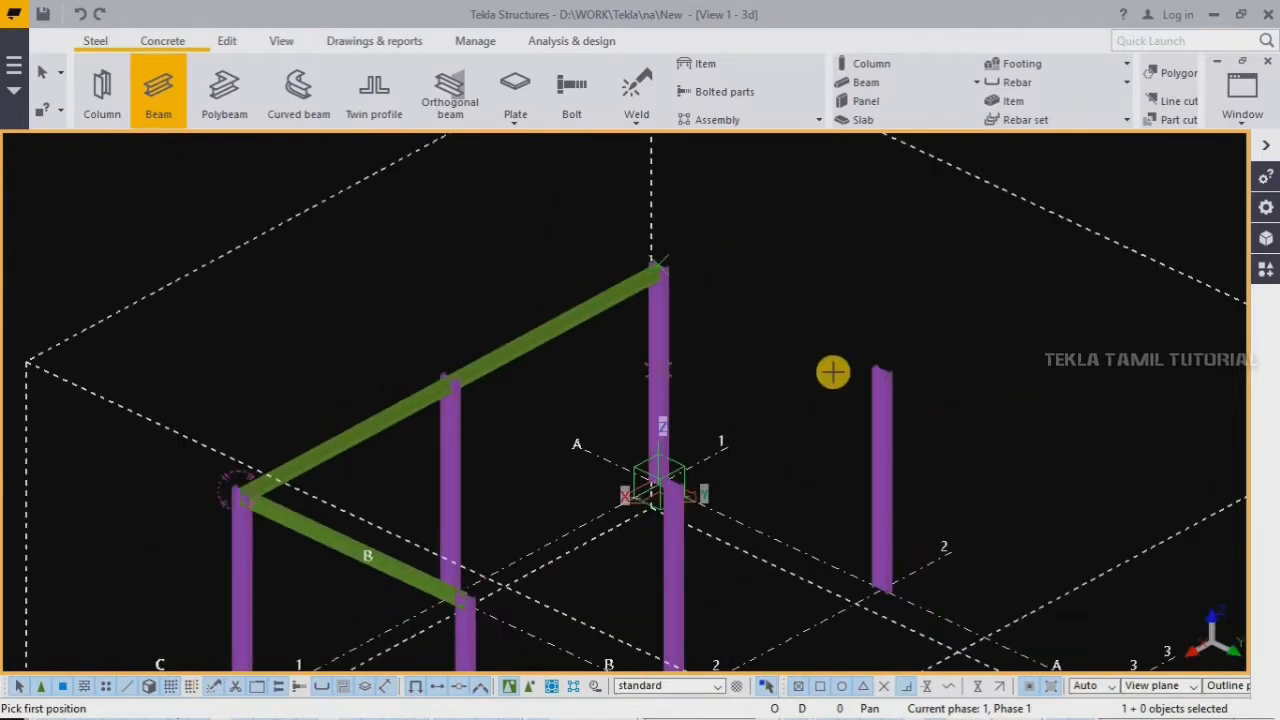
# - Create a beam along grid line 2 from the top of column C/2 to the top of column B/2
pyautogui.scroll(3, 893, 367)
pyautogui.scroll(1, 893, 367)
pyautogui.scroll(-2, 423, 566)
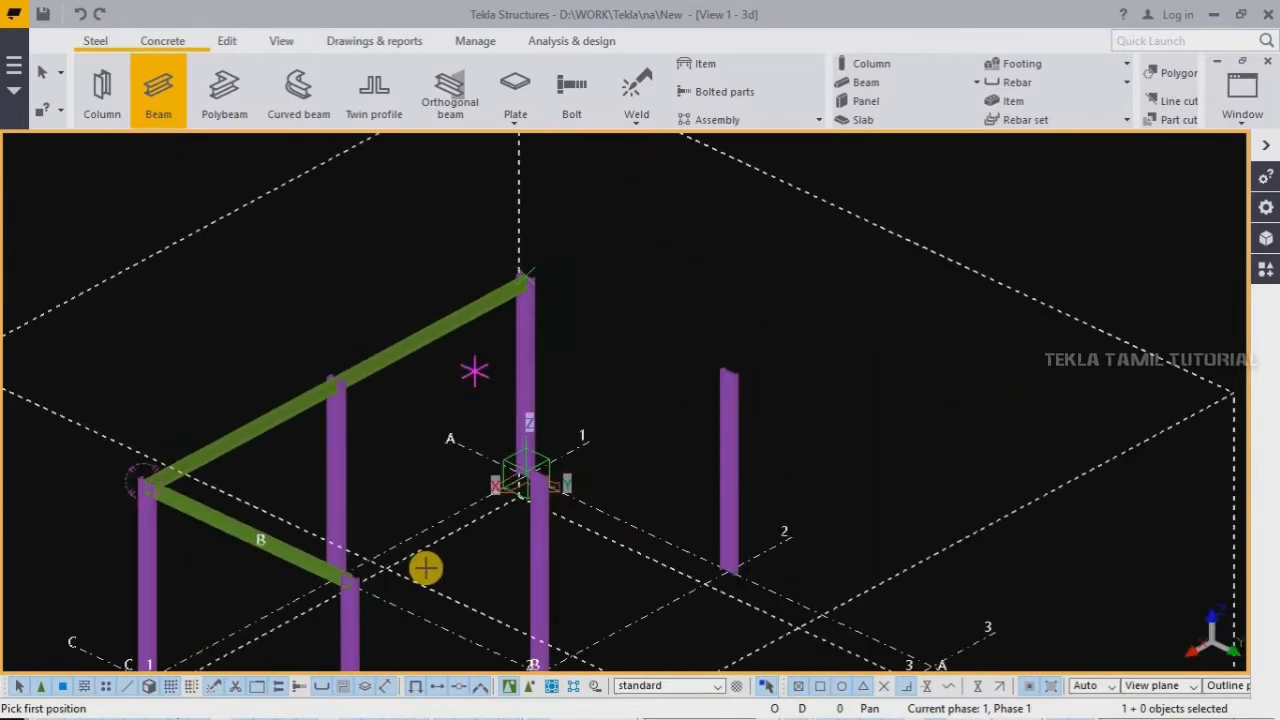
pyautogui.scroll(4, 323, 563)
pyautogui.scroll(2, 307, 563)
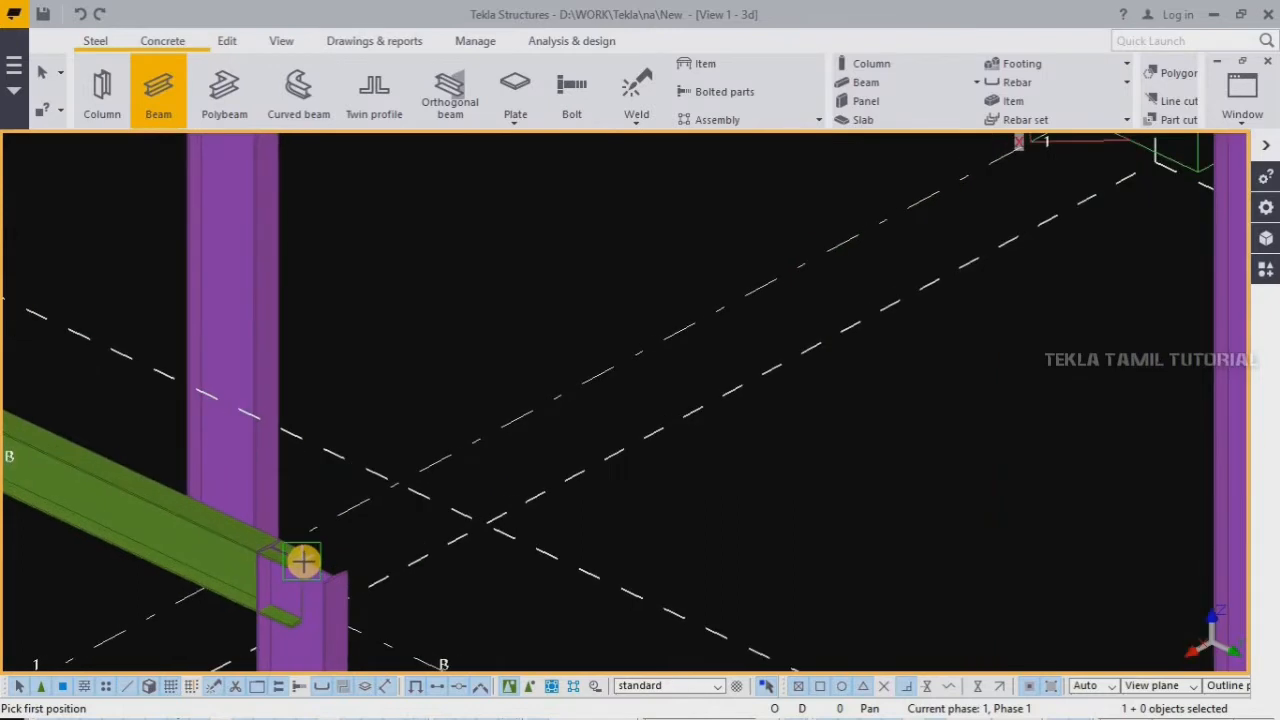
pyautogui.click(244, 471)
pyautogui.scroll(-4, 340, 589)
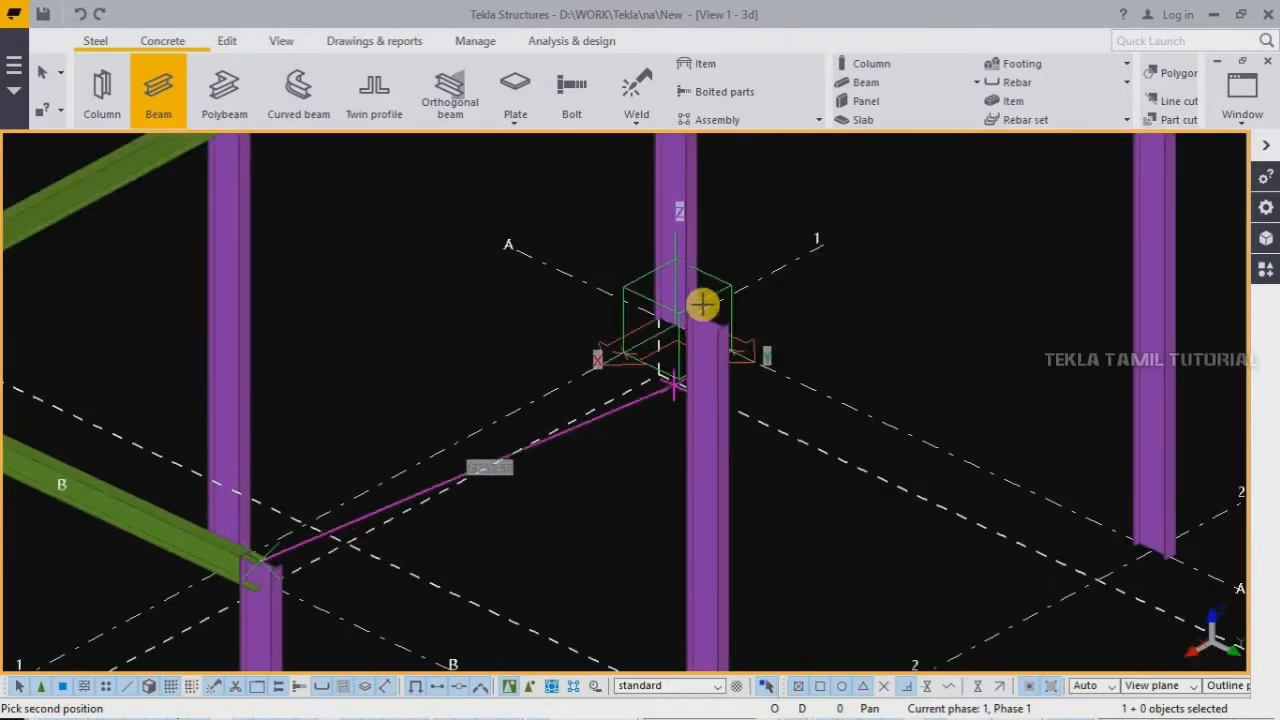
pyautogui.scroll(5, 714, 300)
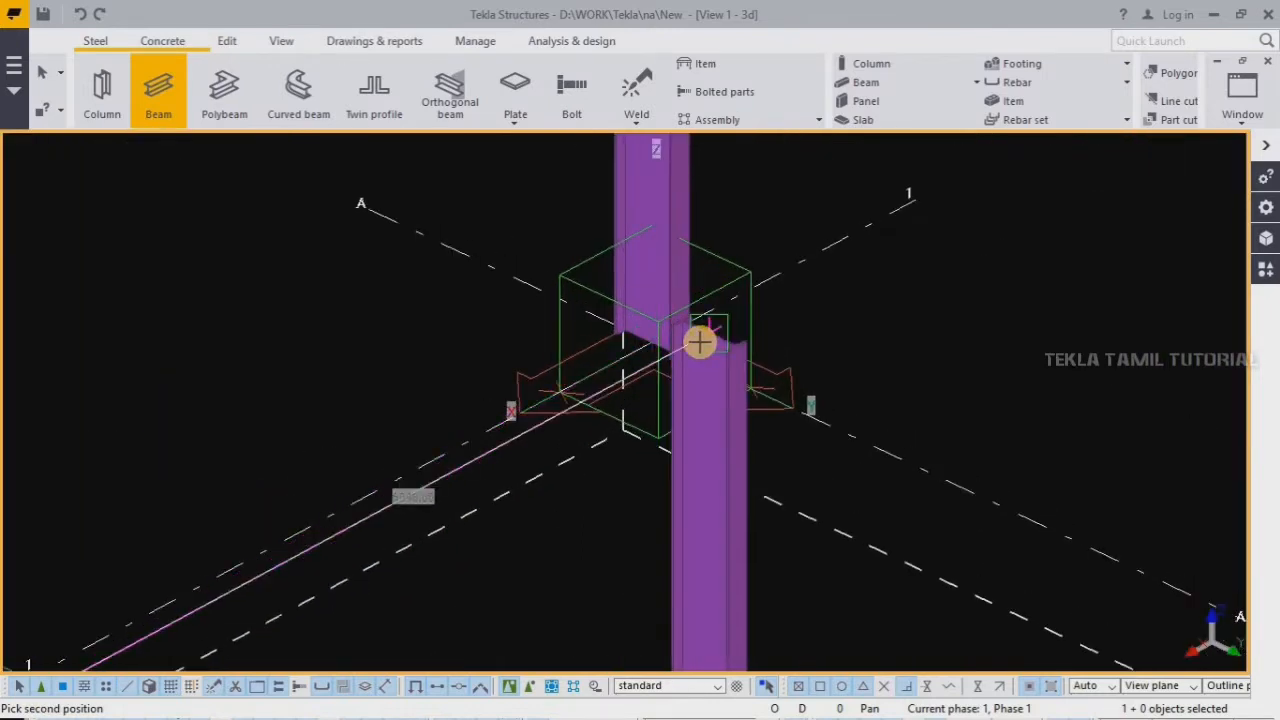
pyautogui.click(699, 342)
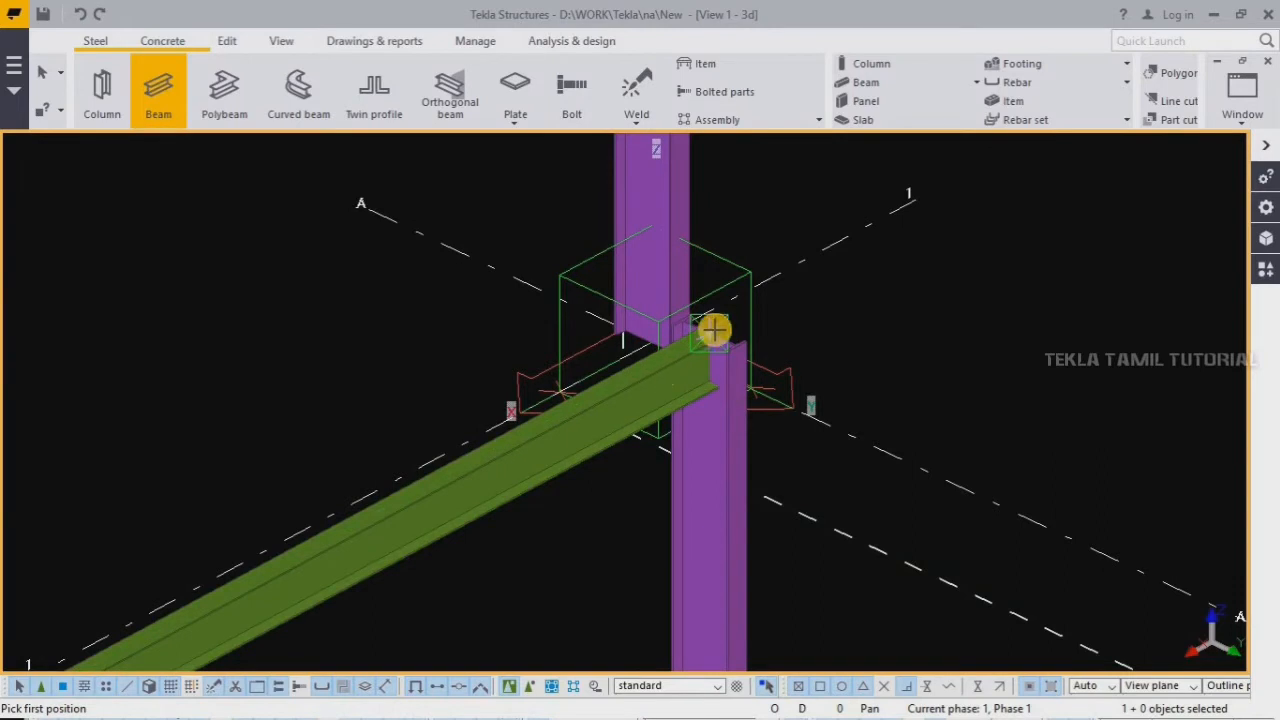
# - Add a beam from the top of column B/2 to the top of column A/2
pyautogui.click(600, 362)
pyautogui.scroll(-4, 397, 583)
pyautogui.scroll(4, 914, 249)
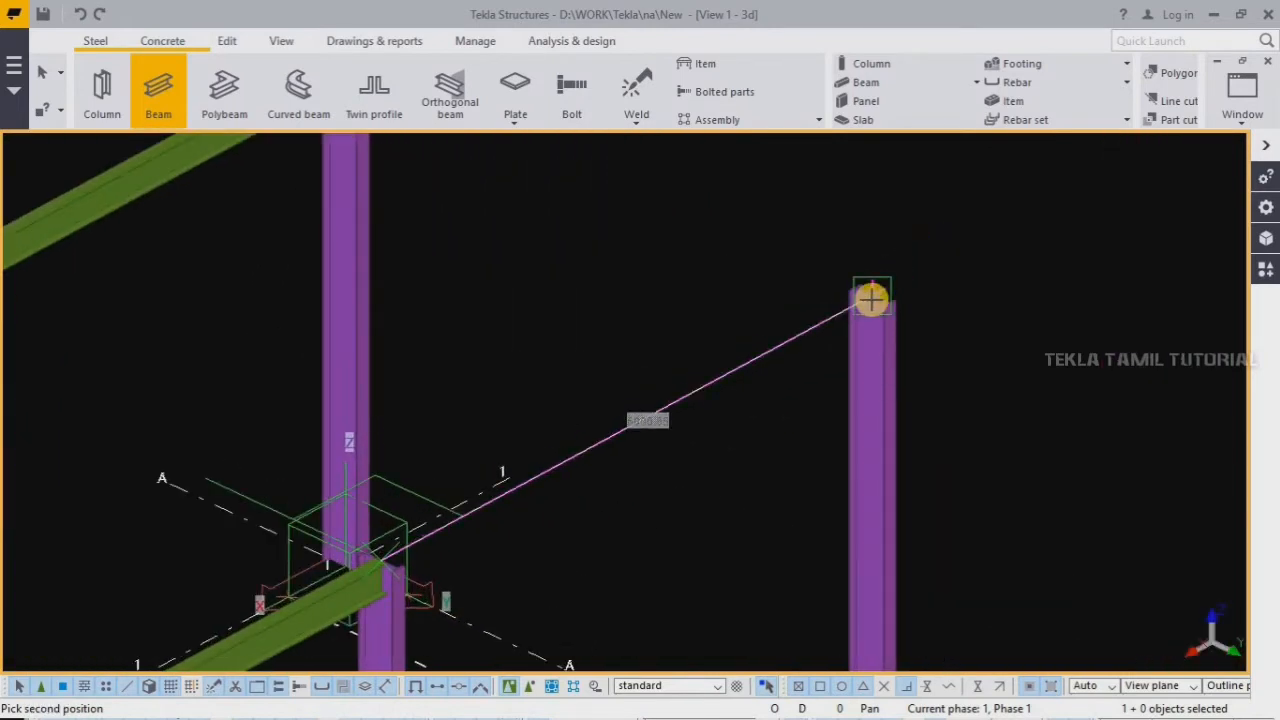
pyautogui.click(871, 298)
pyautogui.scroll(-3, 617, 646)
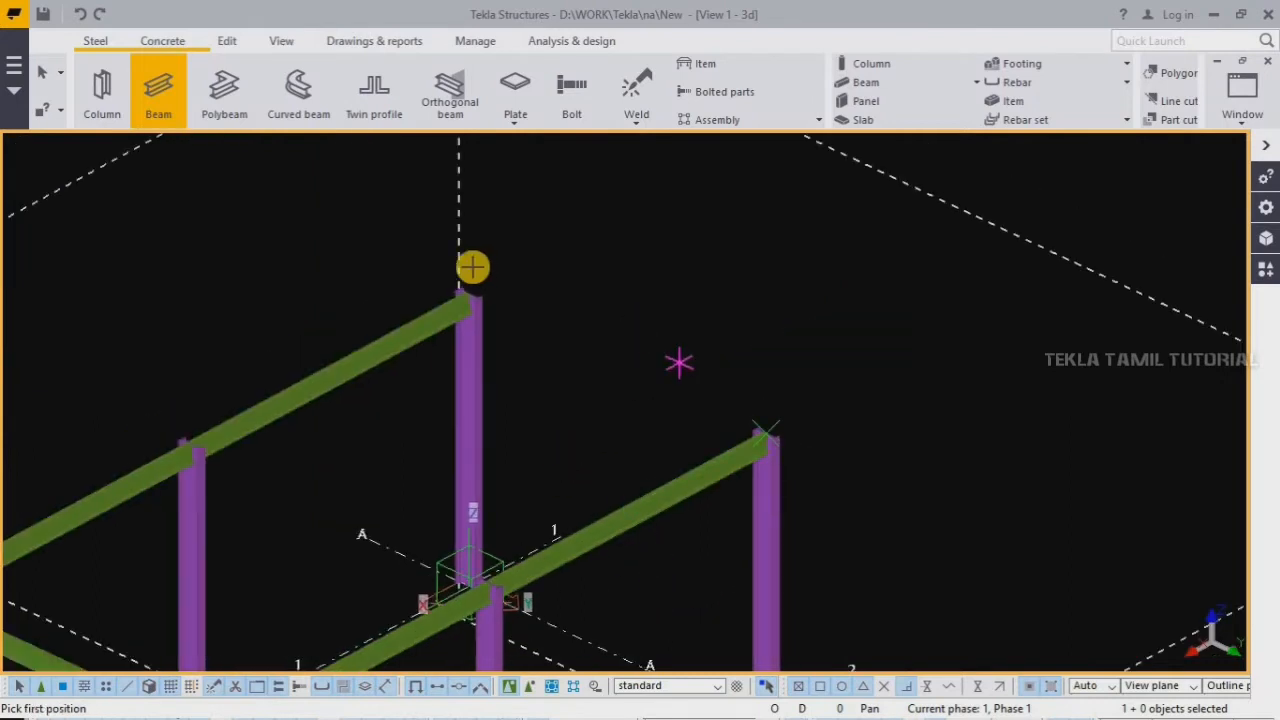
# - Connect the tops of columns A/1 and A/2 with a beam along grid line A
pyautogui.scroll(3, 474, 266)
pyautogui.scroll(2, 465, 273)
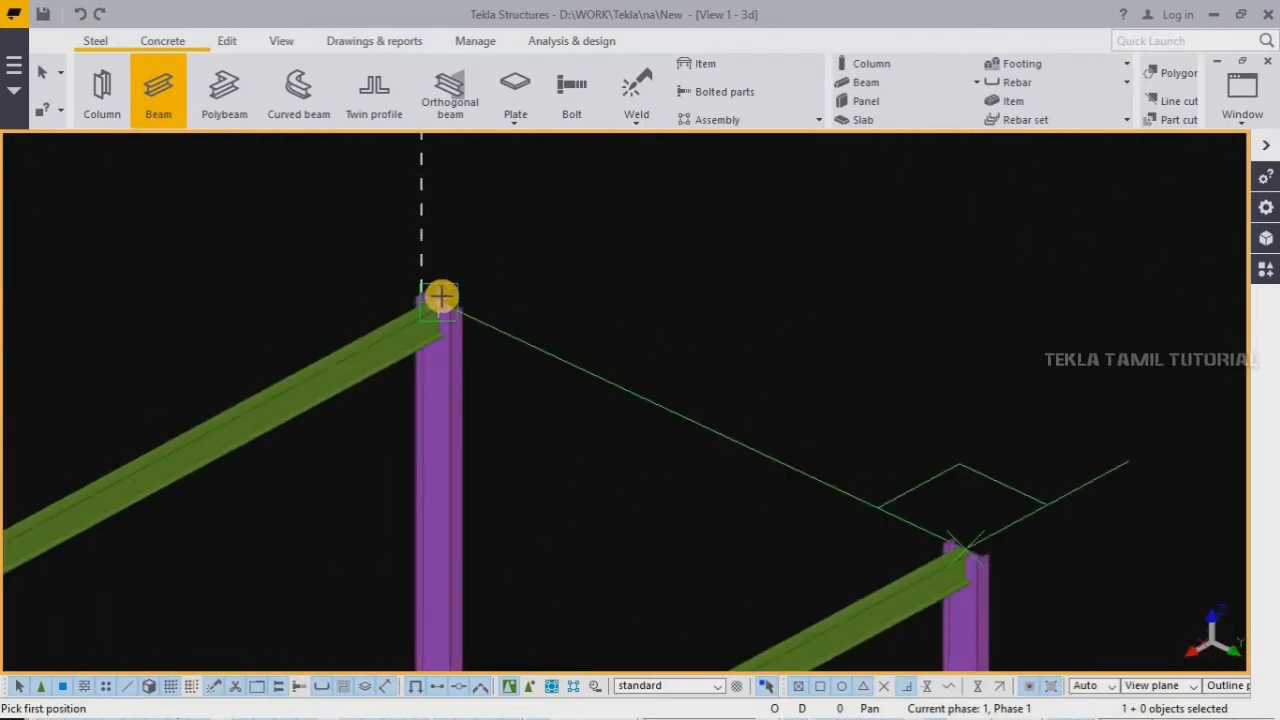
pyautogui.click(439, 302)
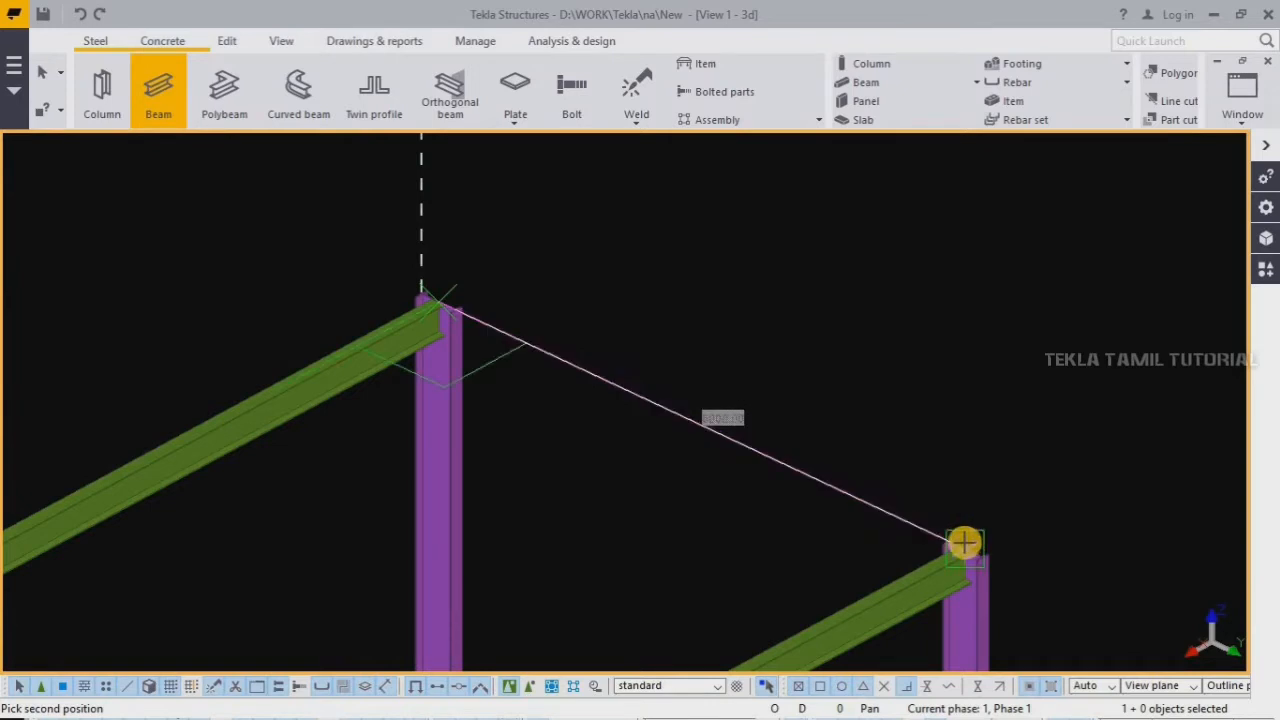
pyautogui.click(965, 547)
pyautogui.scroll(-3, 1046, 303)
# - Create the middle beam from the top of column B/1 to the top of column B/2, and end the Beam command
pyautogui.scroll(4, 551, 414)
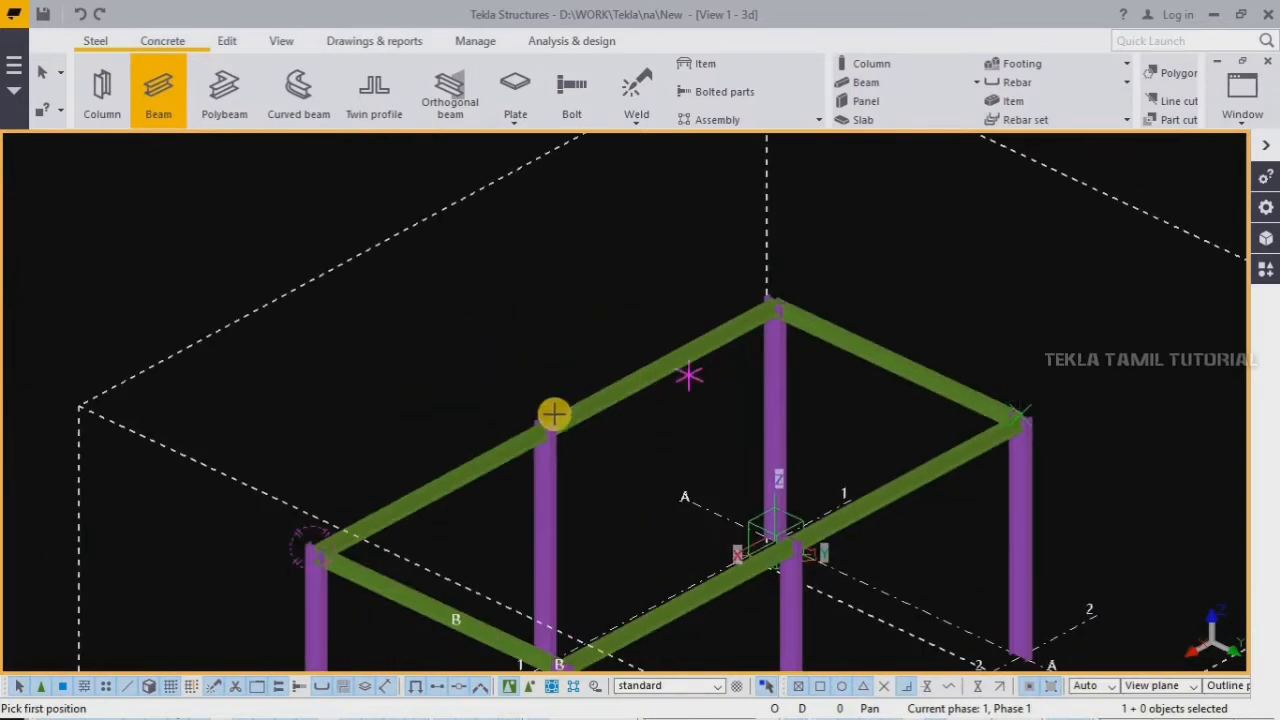
pyautogui.scroll(1, 560, 372)
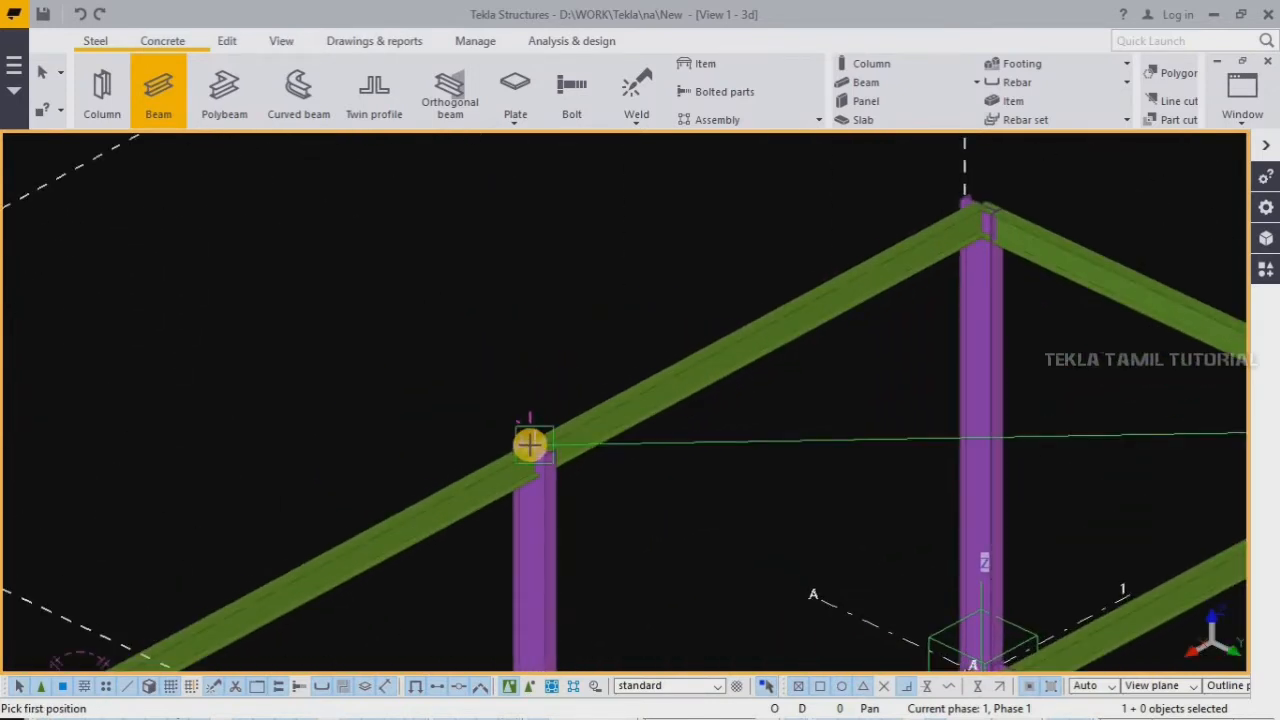
pyautogui.click(530, 444)
pyautogui.scroll(-2, 766, 251)
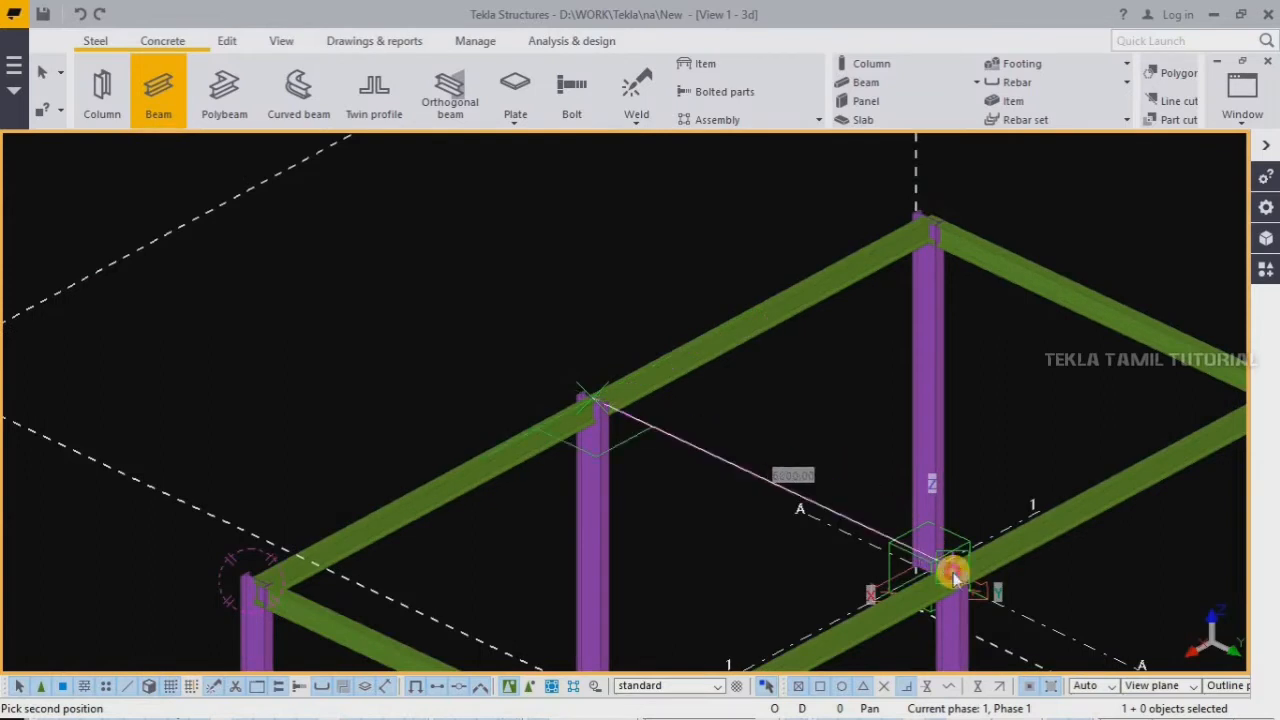
pyautogui.click(955, 575)
pyautogui.rightClick(574, 277)
pyautogui.click(620, 287)
pyautogui.scroll(-2, 697, 247)
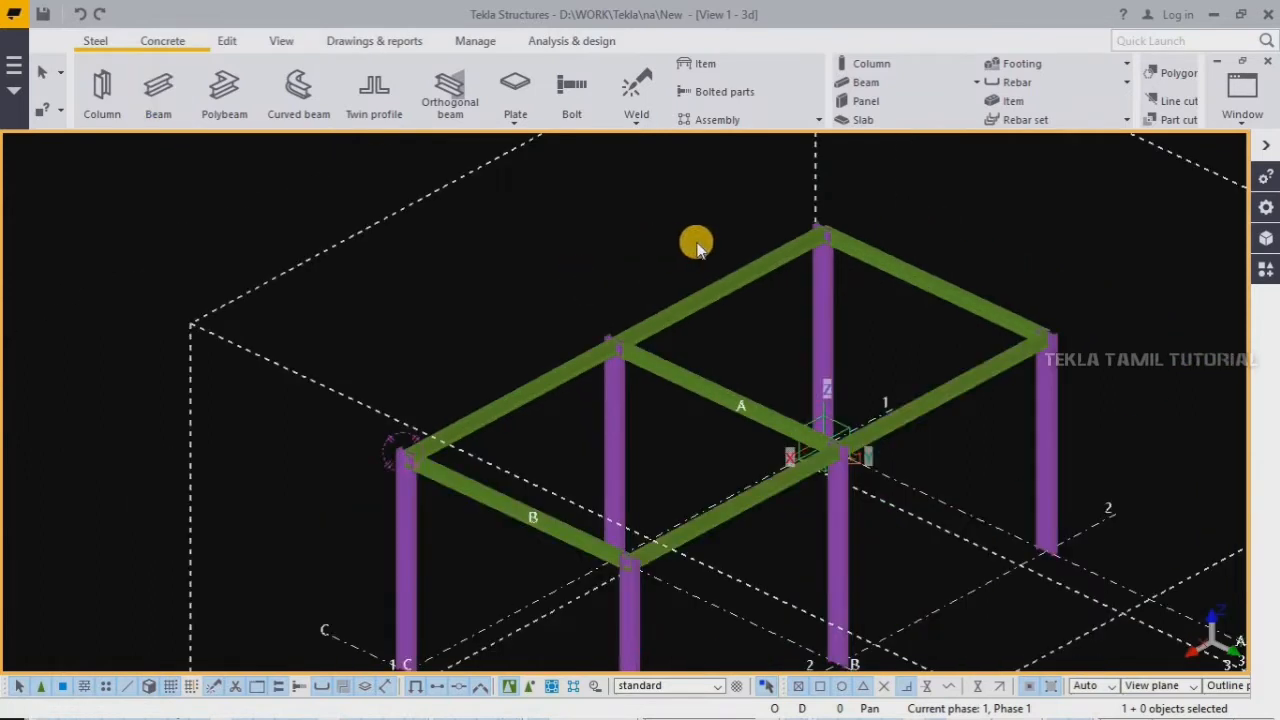
pyautogui.scroll(-2, 697, 247)
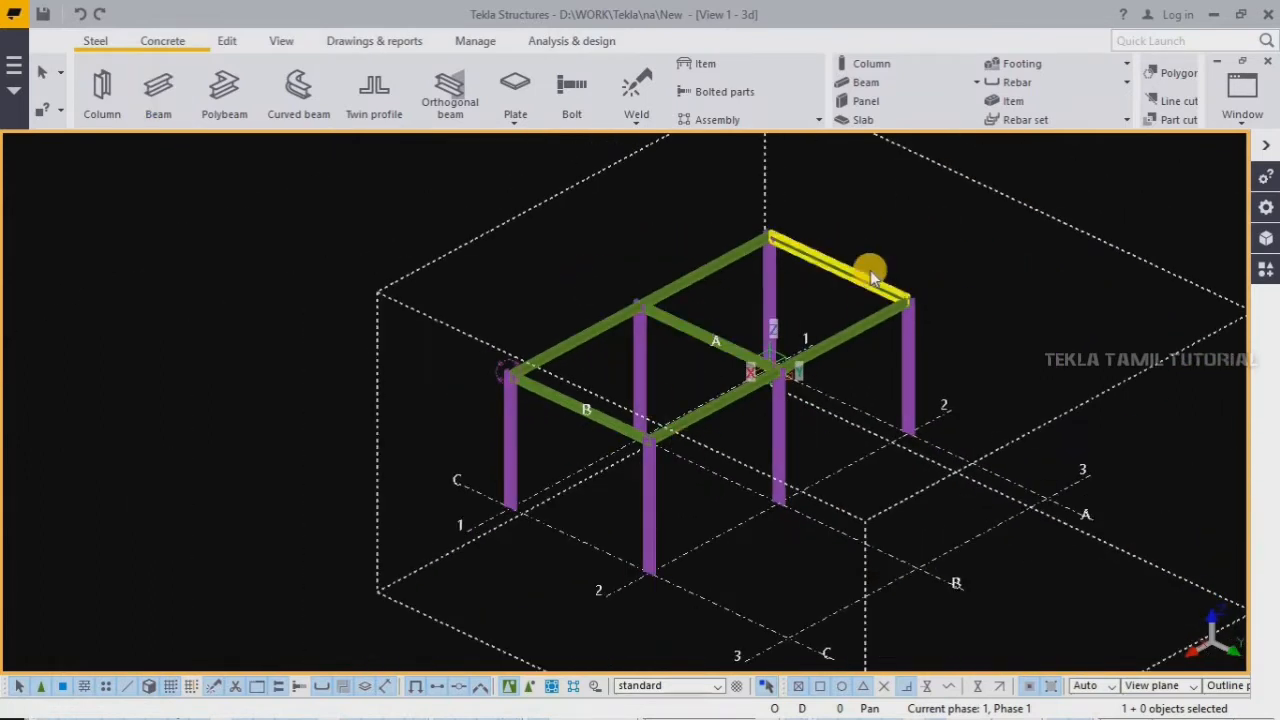
# - Create a steel polybeam at base level from grid intersection C/3 through B/3 to B/2, and deselect it
pyautogui.click(226, 92)
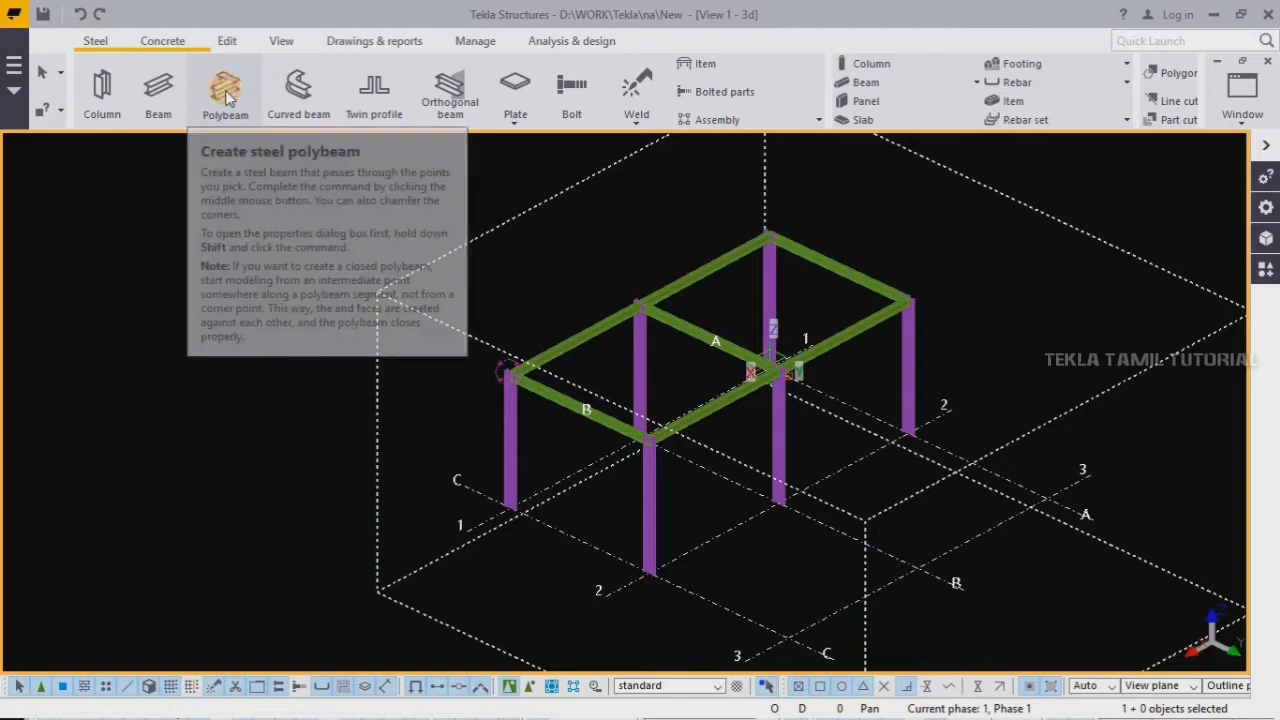
pyautogui.scroll(-2, 290, 376)
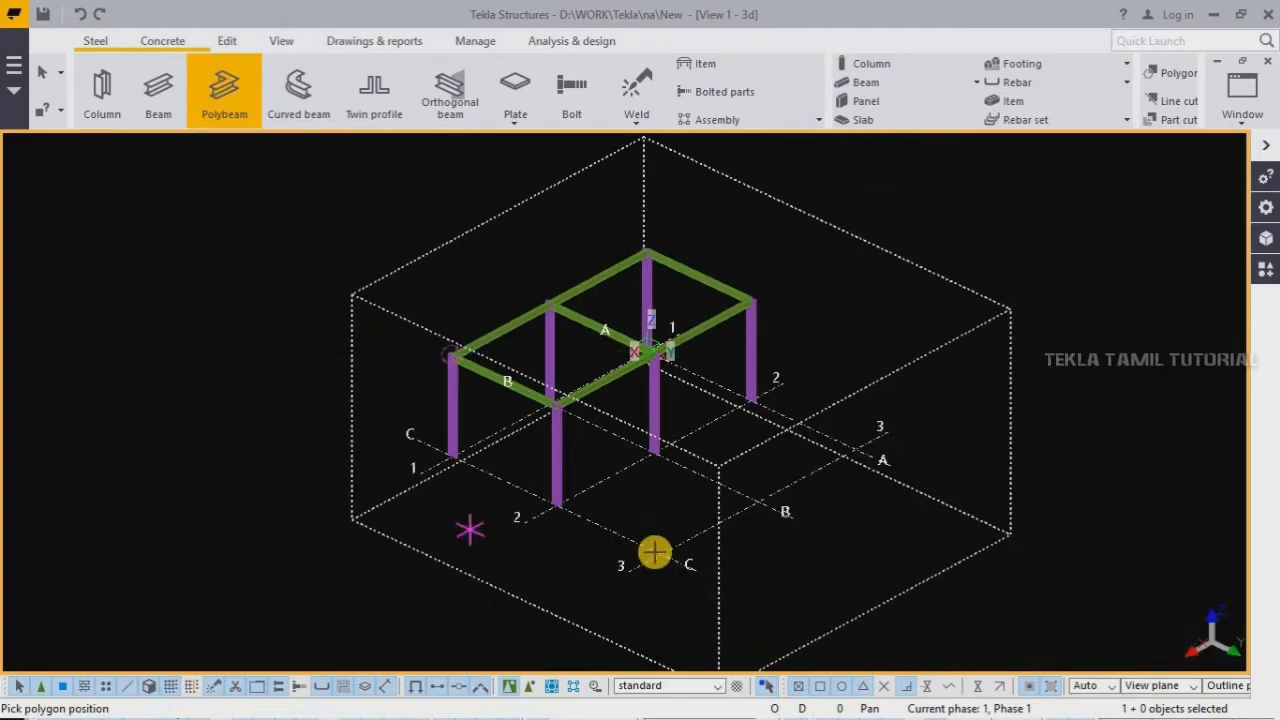
pyautogui.scroll(5, 660, 575)
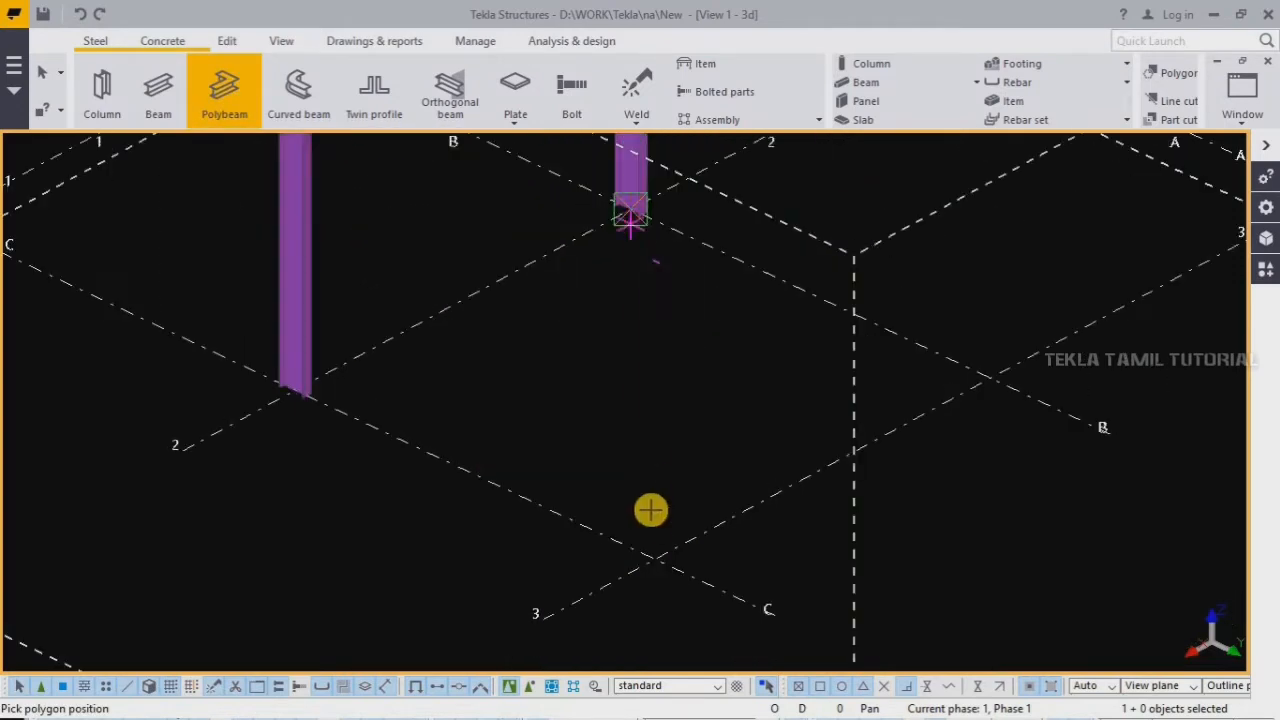
pyautogui.click(655, 560)
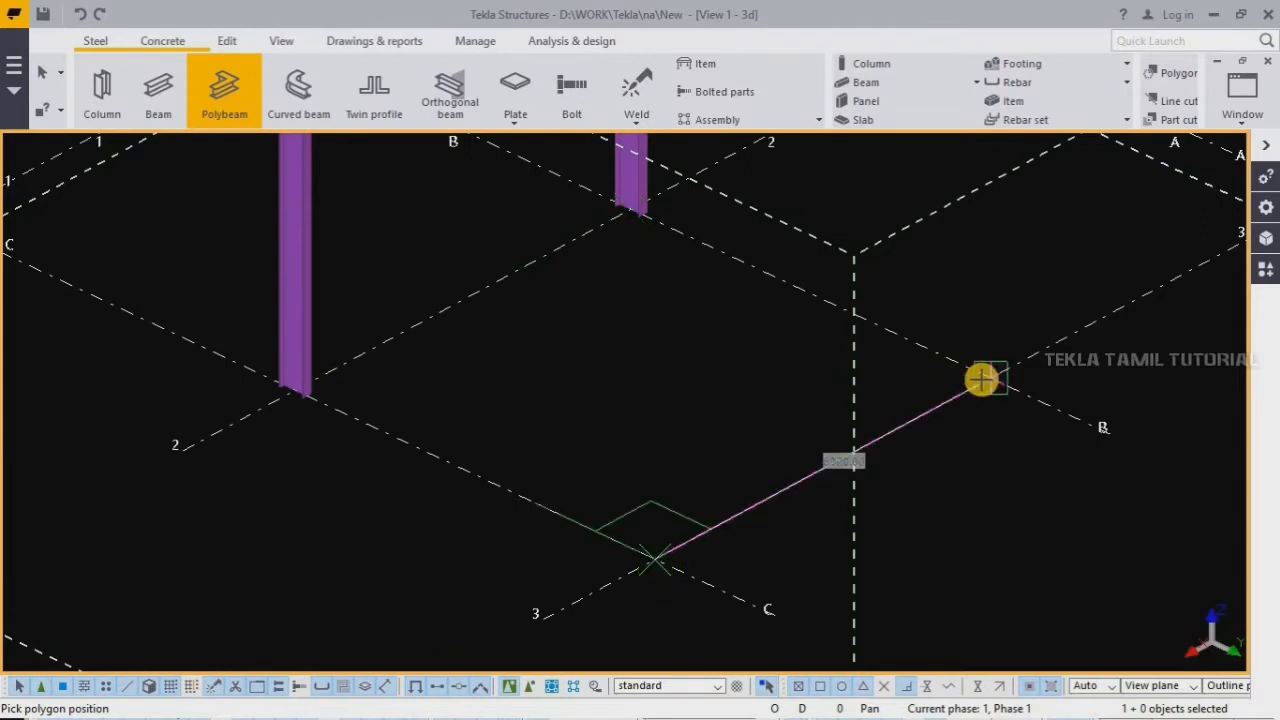
pyautogui.click(988, 374)
pyautogui.click(630, 212)
pyautogui.middleClick(720, 360)
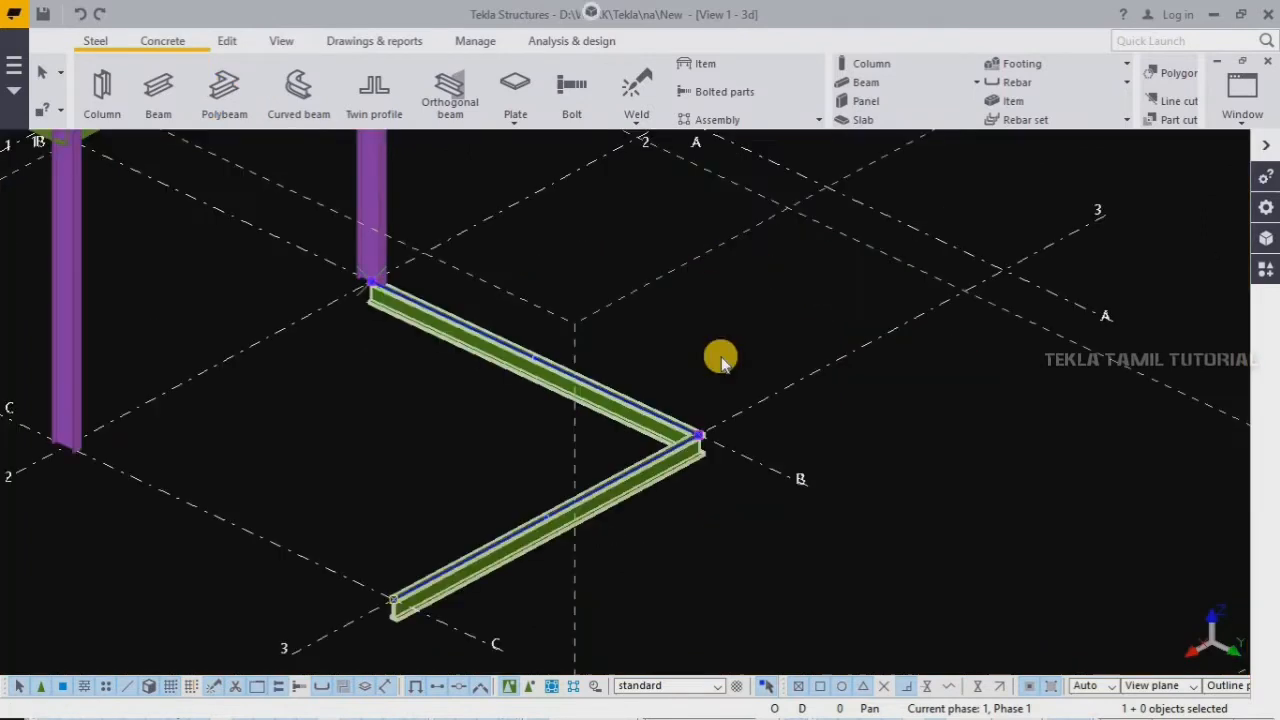
pyautogui.click(770, 338)
pyautogui.scroll(-2, 540, 525)
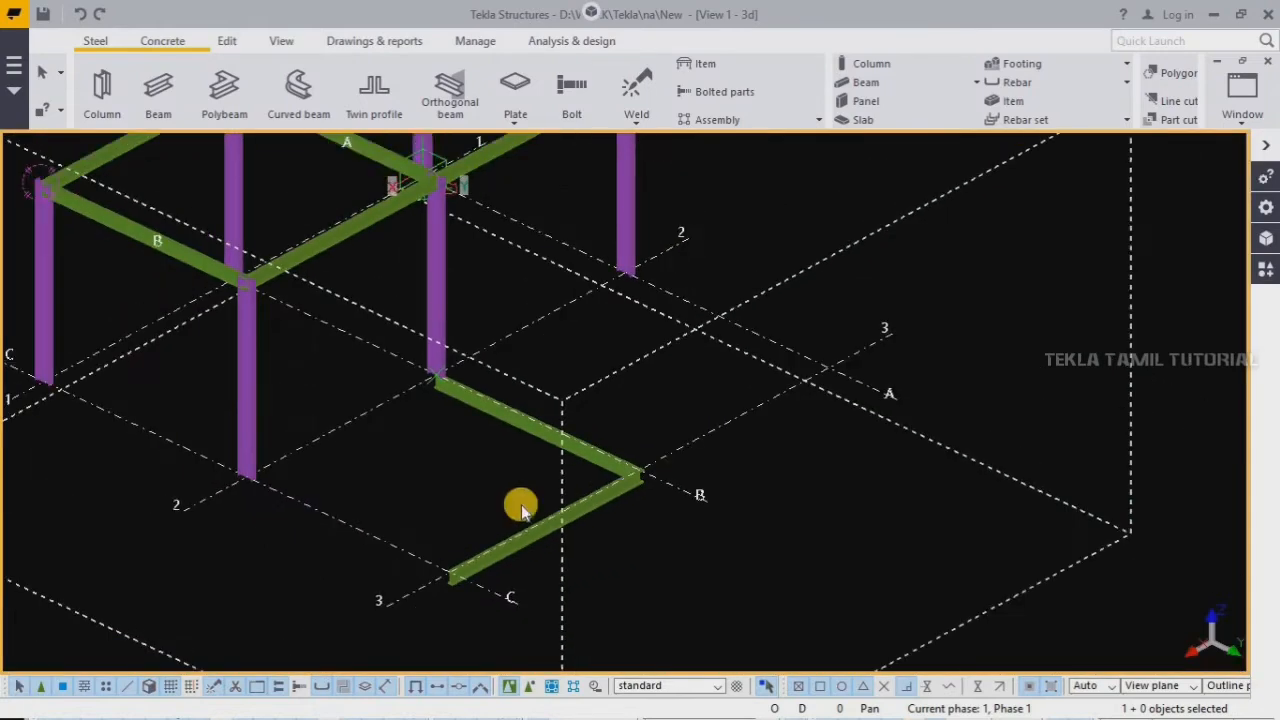
# - Create a curved beam at base level from grid intersection A/2 through A/3 to B/3, and end the command
pyautogui.click(326, 150)
pyautogui.click(300, 95)
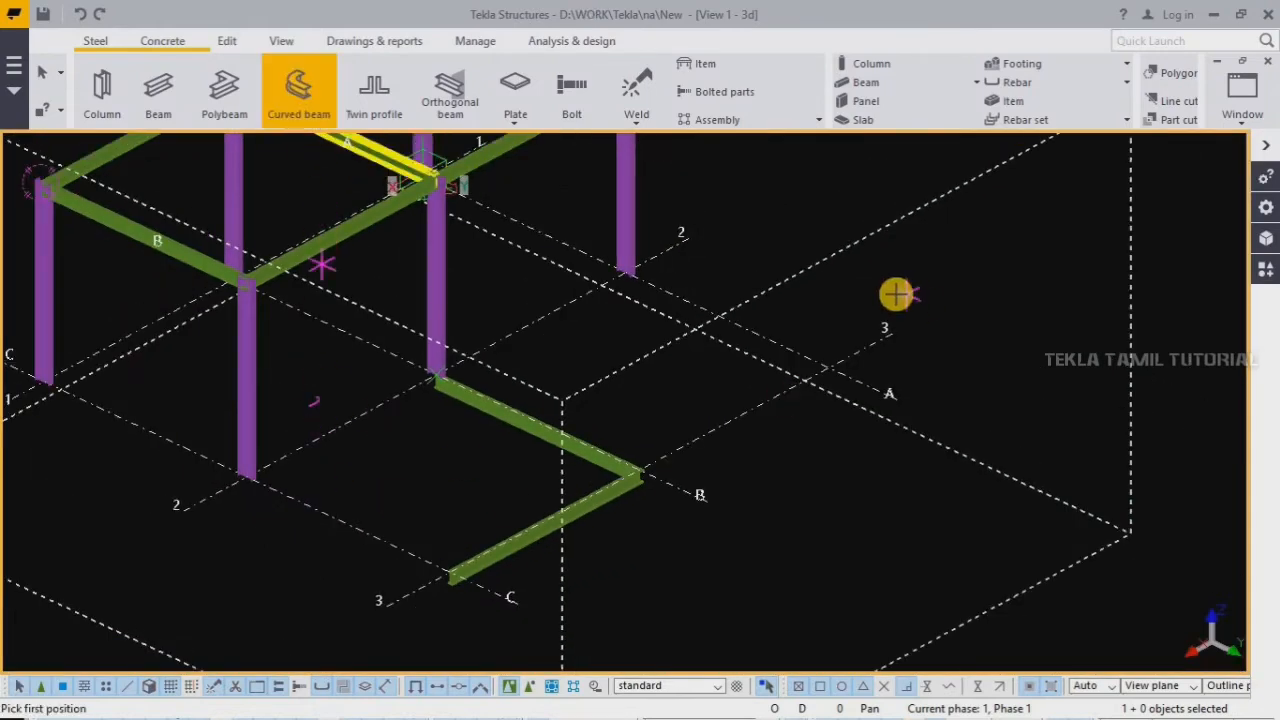
pyautogui.scroll(3, 629, 271)
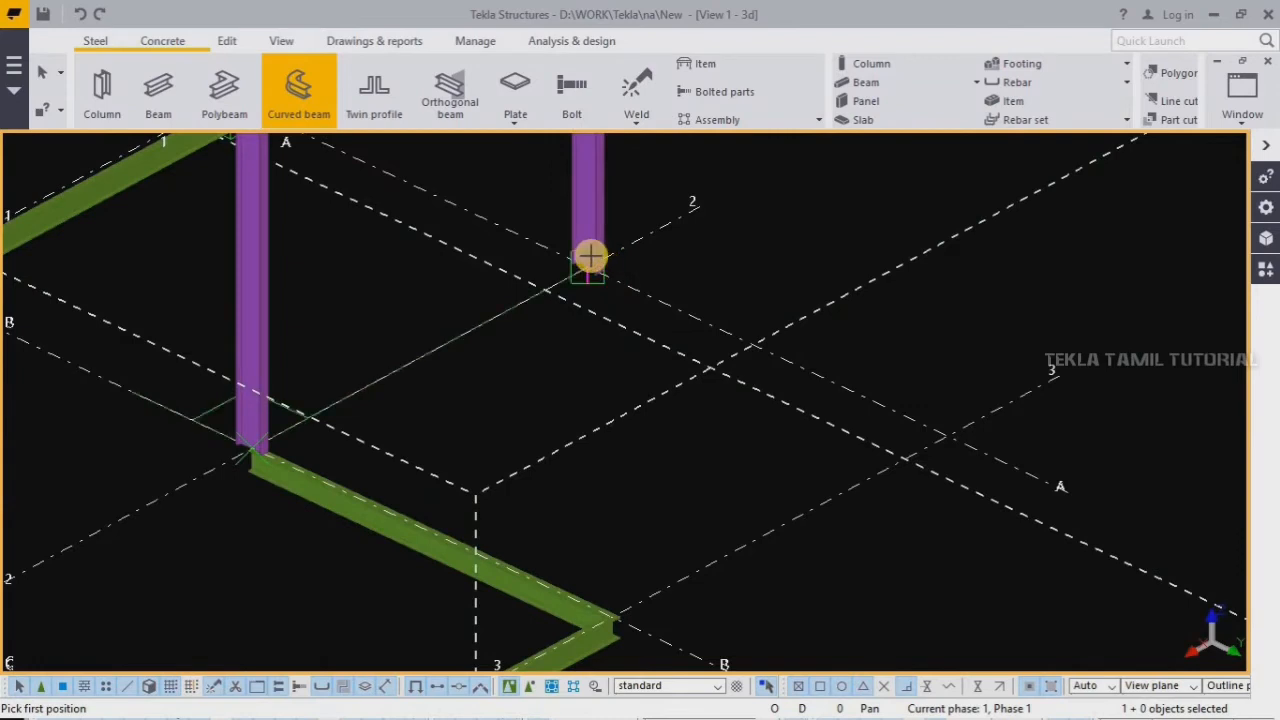
pyautogui.click(591, 260)
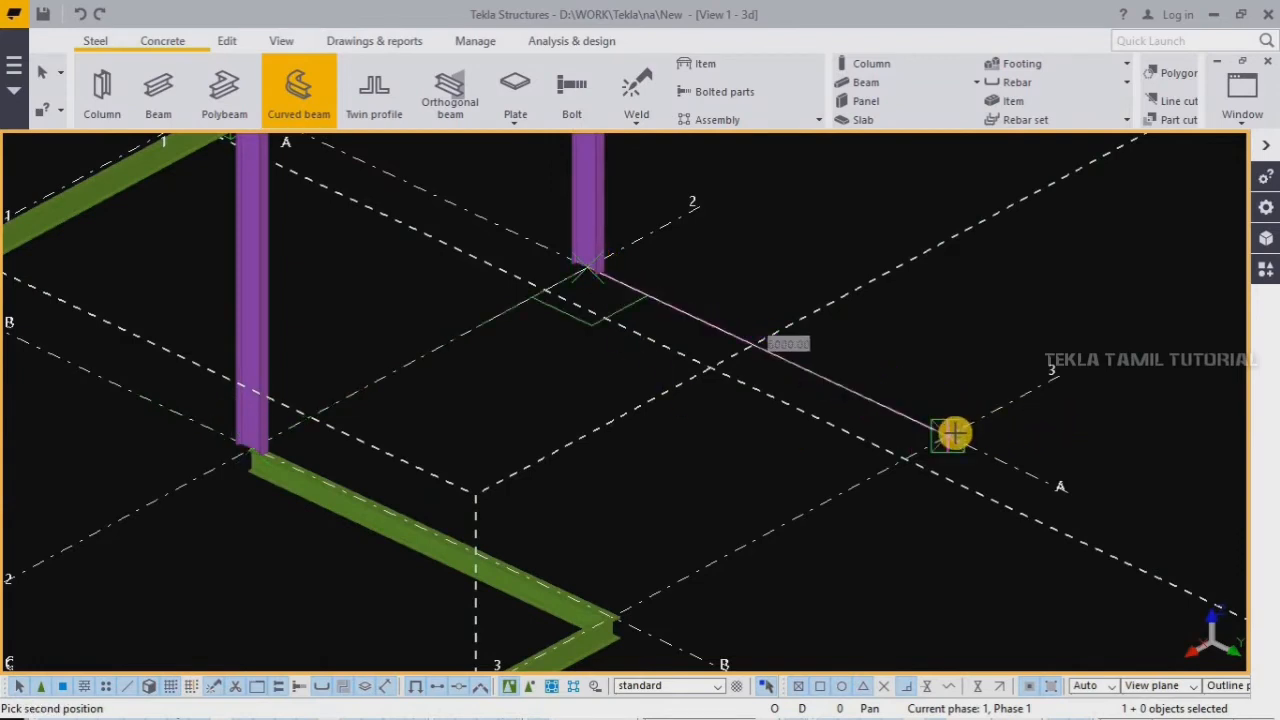
pyautogui.click(954, 432)
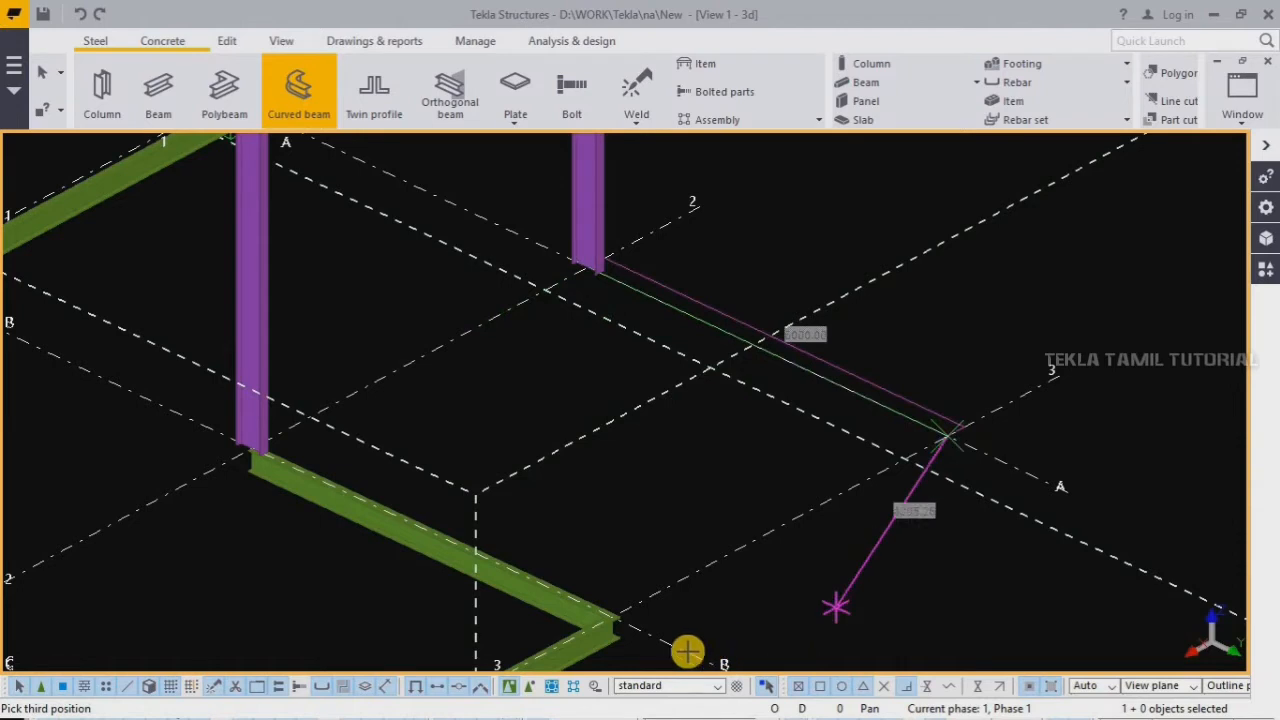
pyautogui.click(613, 620)
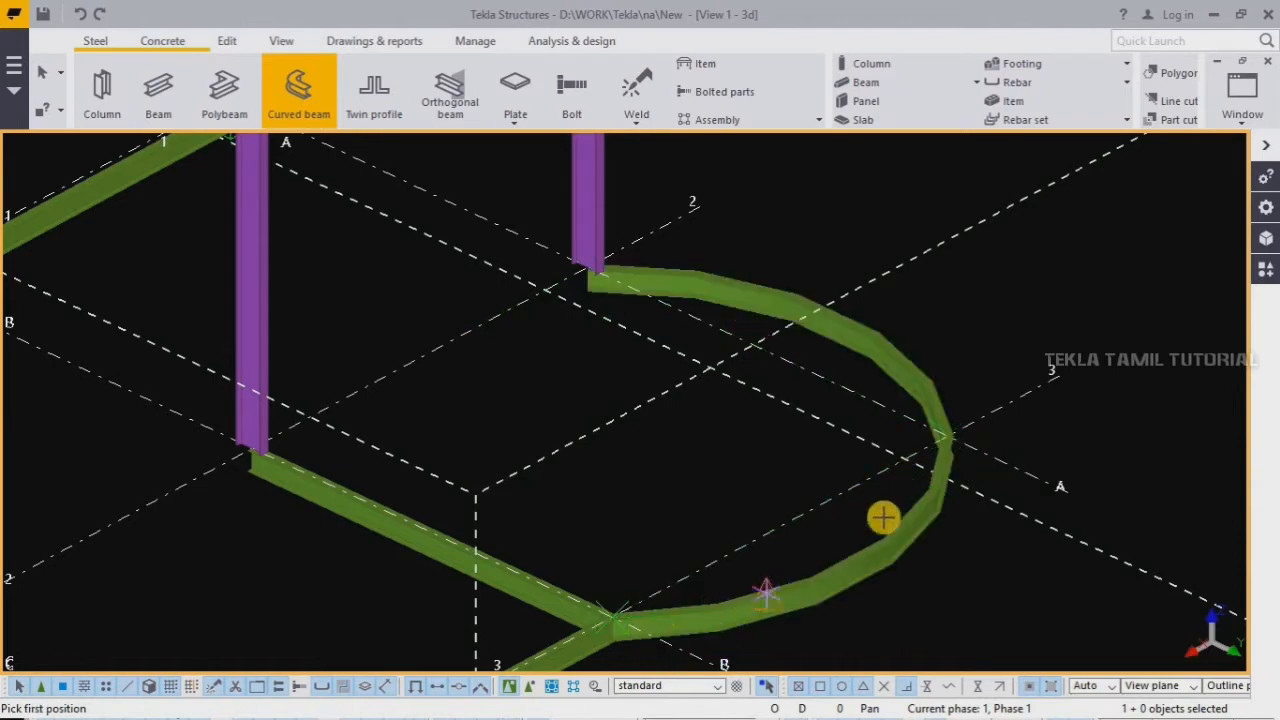
pyautogui.rightClick(1004, 325)
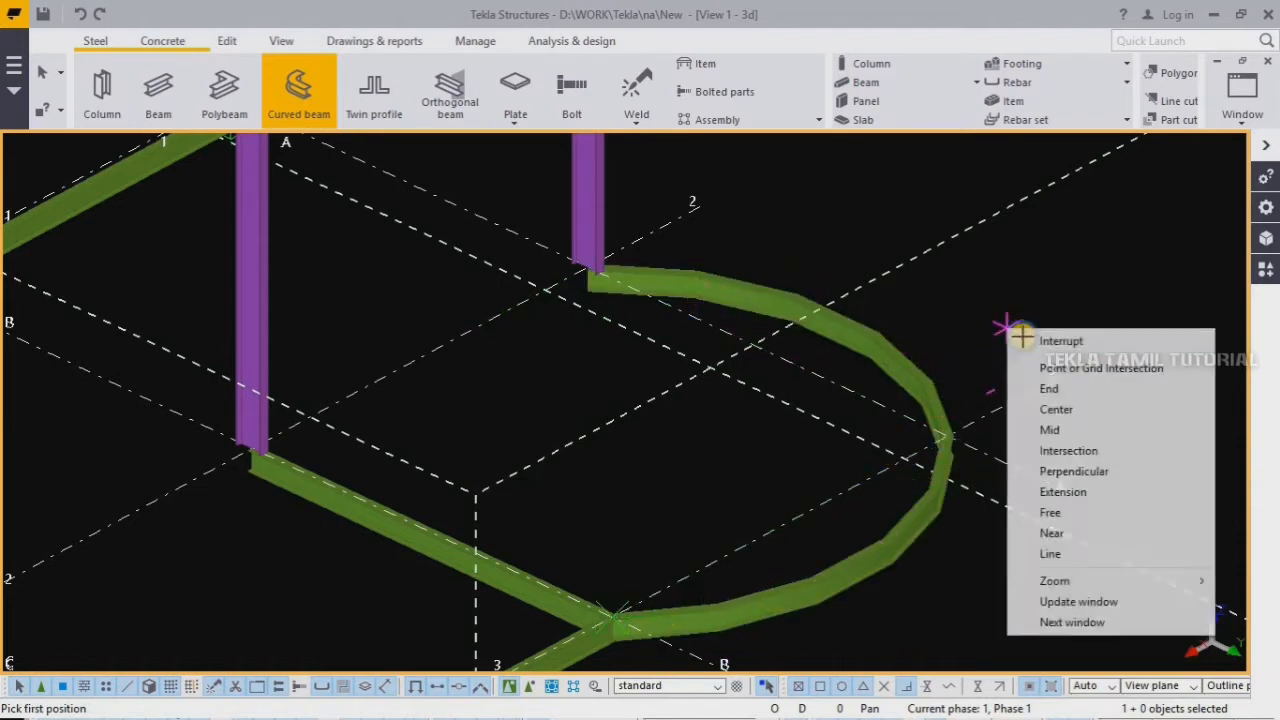
# - Select the new curved beam, review its beam properties, and close them without making changes
pyautogui.click(922, 366)
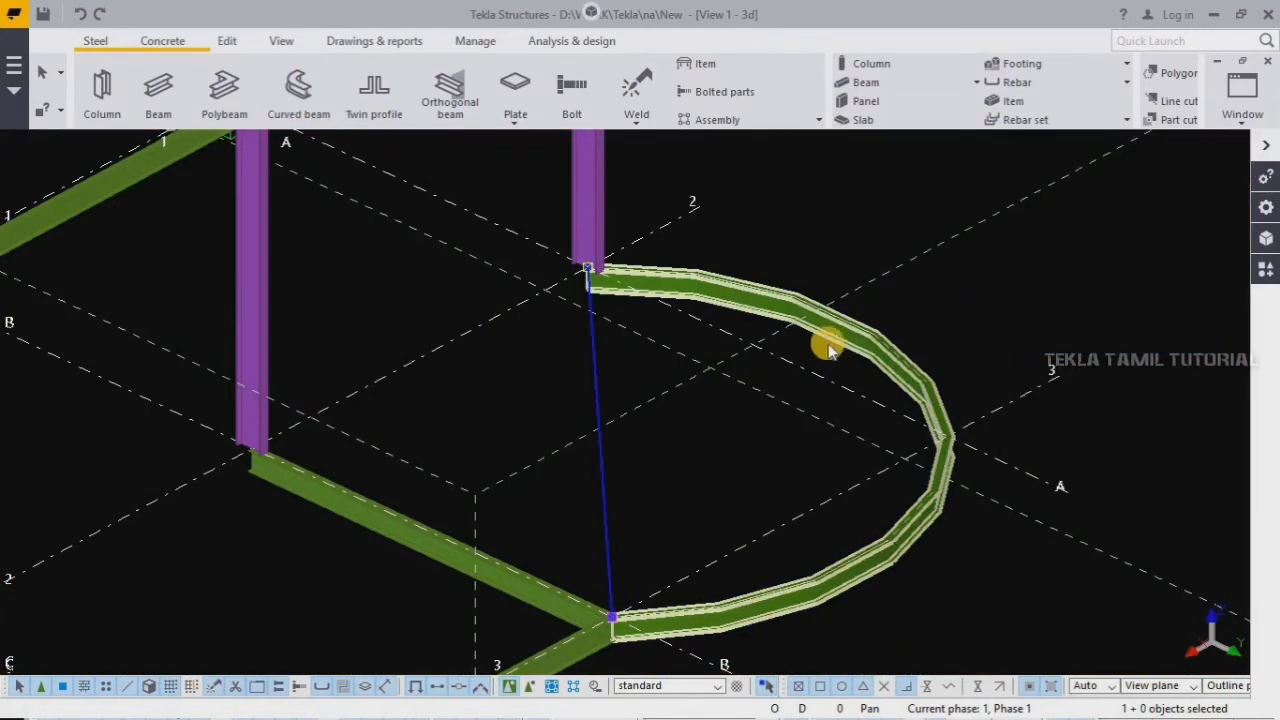
pyautogui.scroll(6, 828, 347)
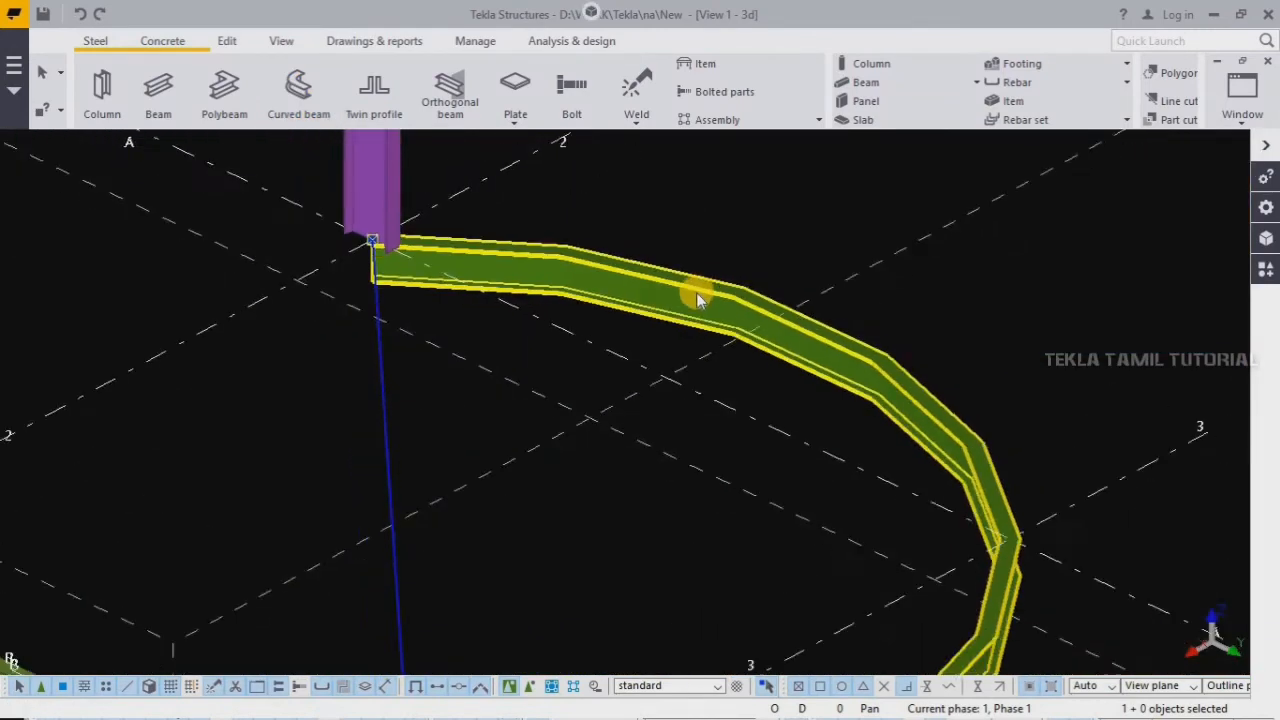
pyautogui.doubleClick(700, 300)
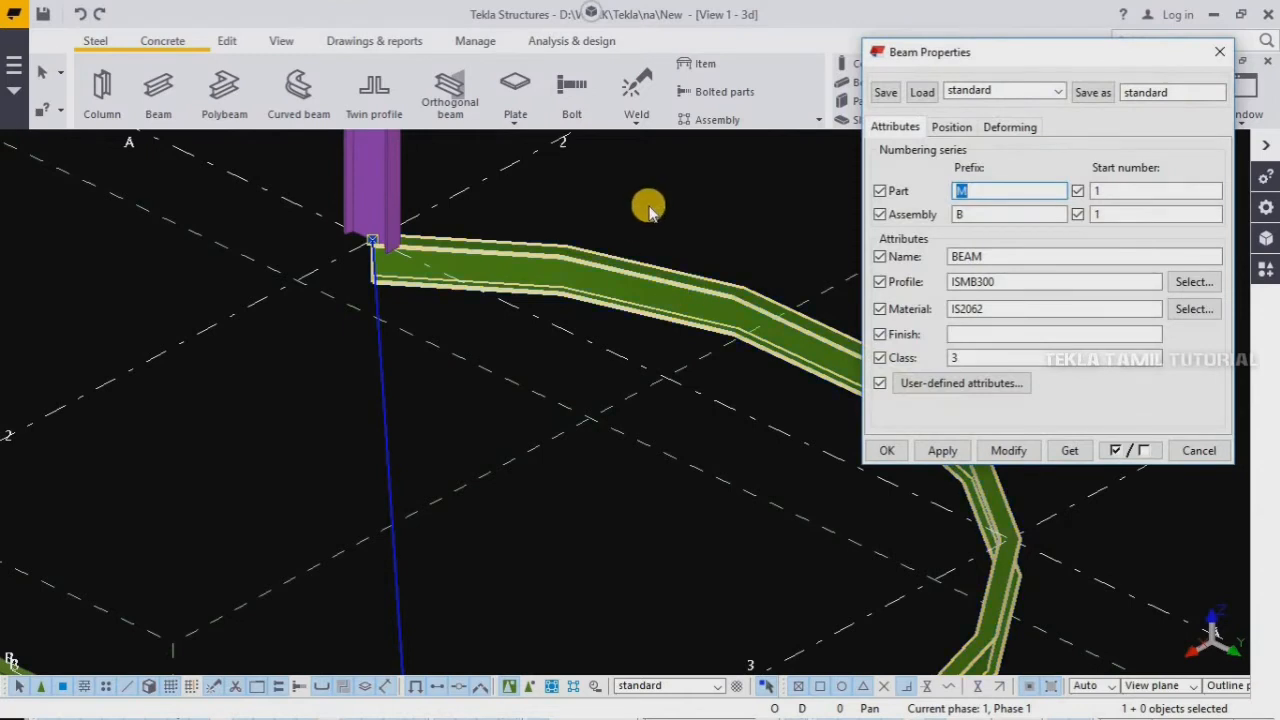
pyautogui.click(1192, 452)
pyautogui.scroll(-5, 946, 283)
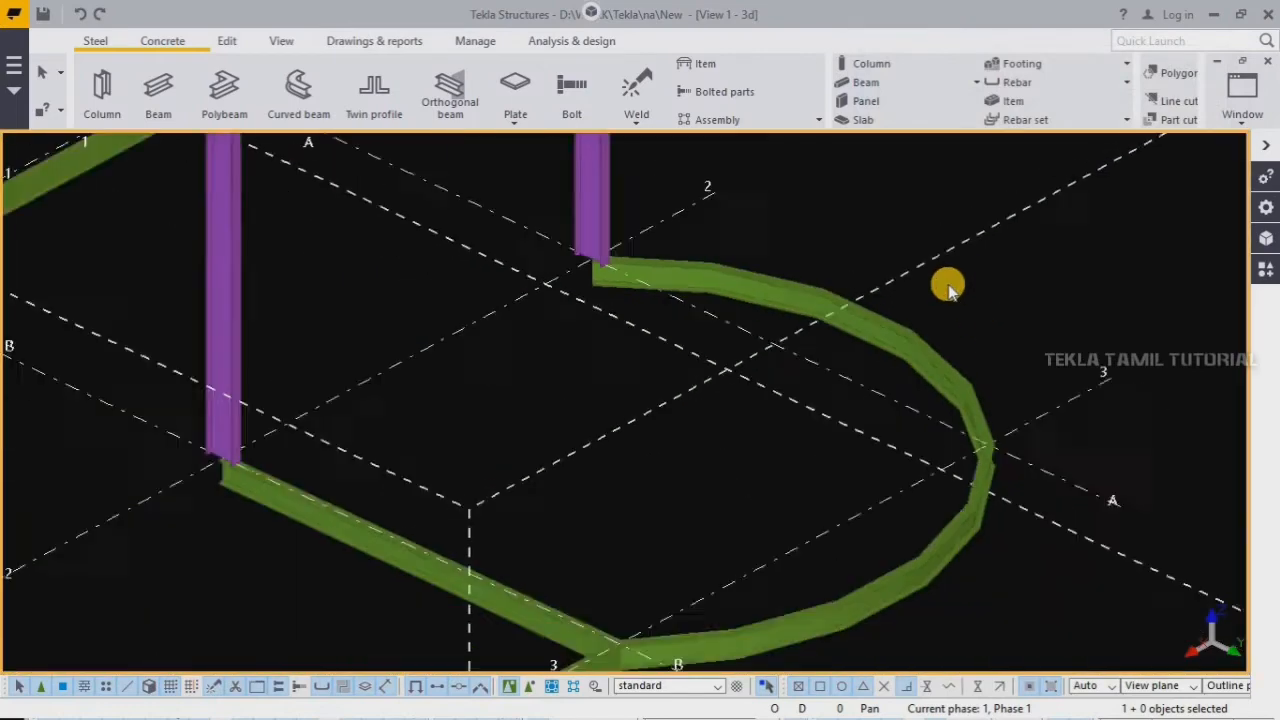
pyautogui.scroll(-1, 946, 288)
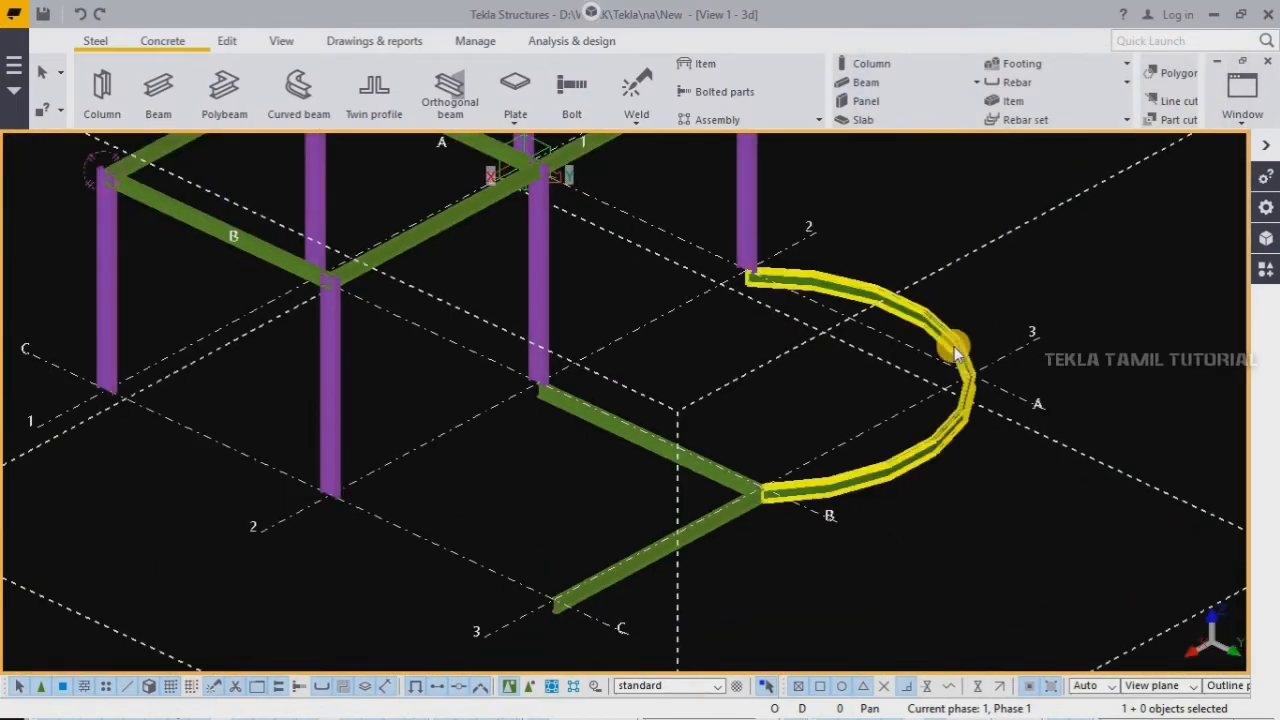
# - Examine the curved beam from a rotated view and select the base-level polybeam for comparison, deselecting it when done
pyautogui.keyDown('ctrl'); pyautogui.moveTo(941, 318); pyautogui.dragTo(774, 340, button='middle'); pyautogui.keyUp('ctrl')
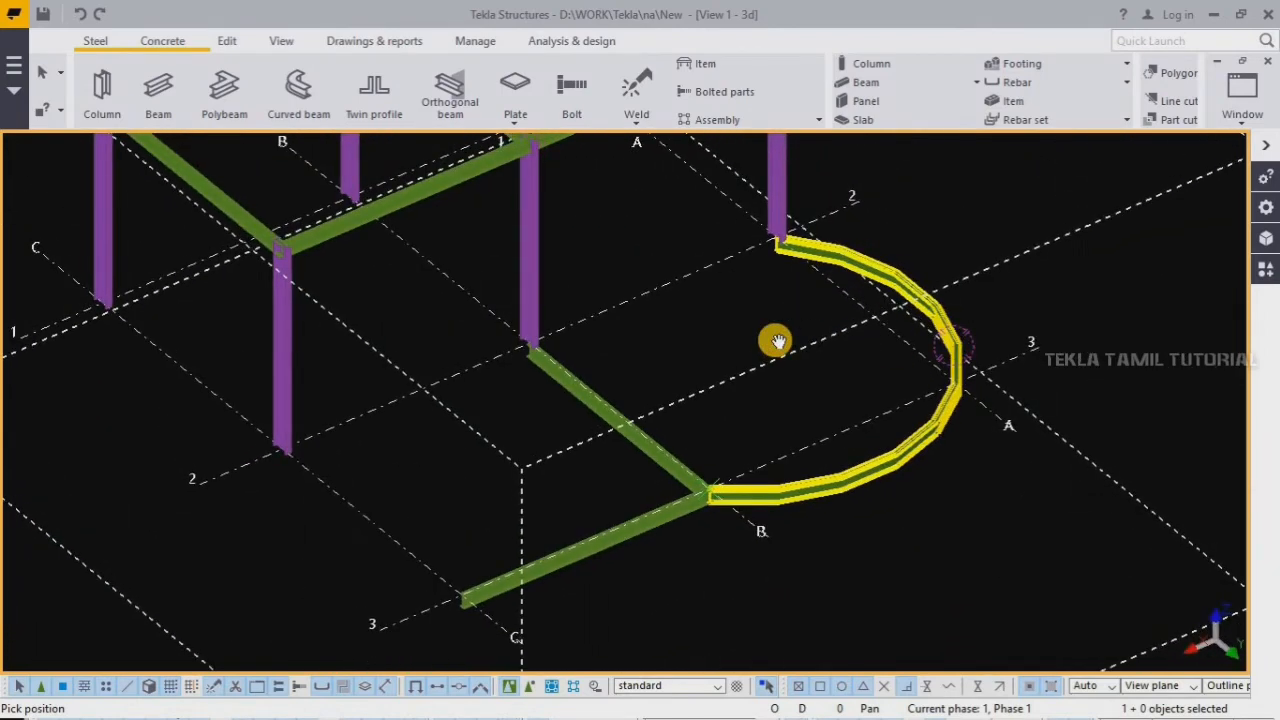
pyautogui.rightClick(774, 340)
pyautogui.click(818, 354)
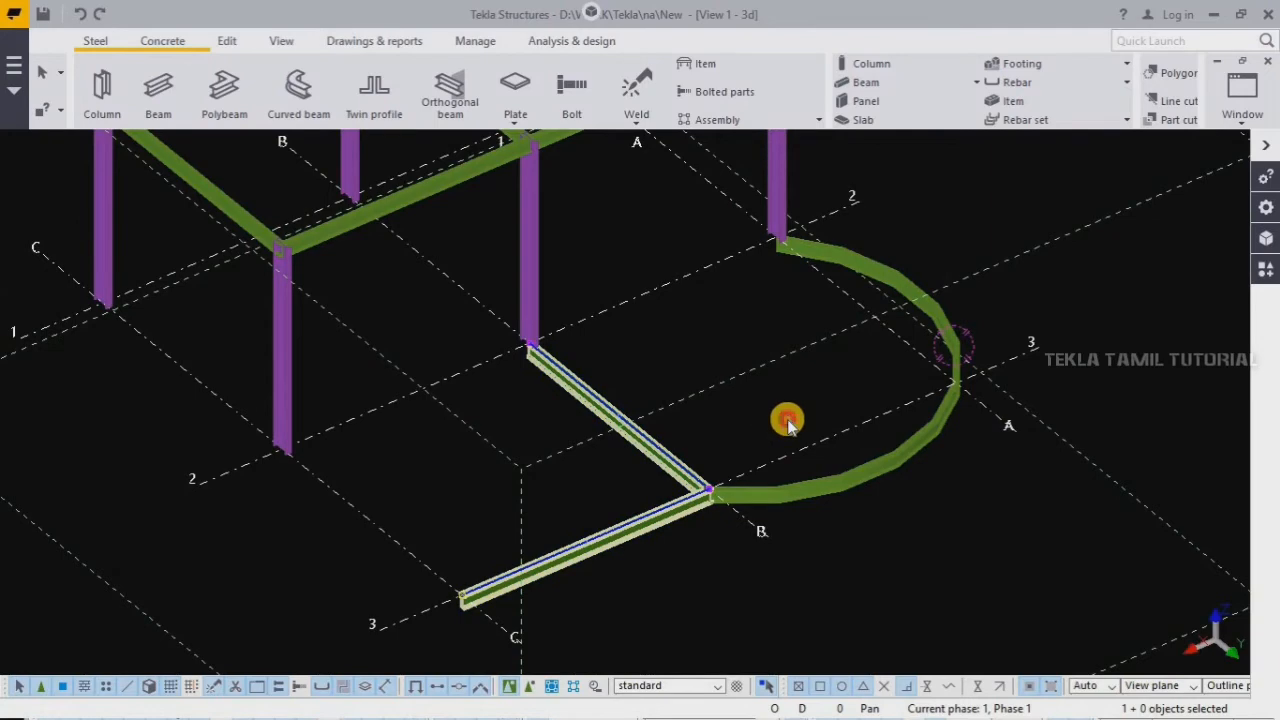
pyautogui.click(797, 613)
# - Add a twin profile diagonal from the top of column C/1 to the top of column B/2
pyautogui.scroll(-5, 797, 613)
pyautogui.scroll(-2, 780, 530)
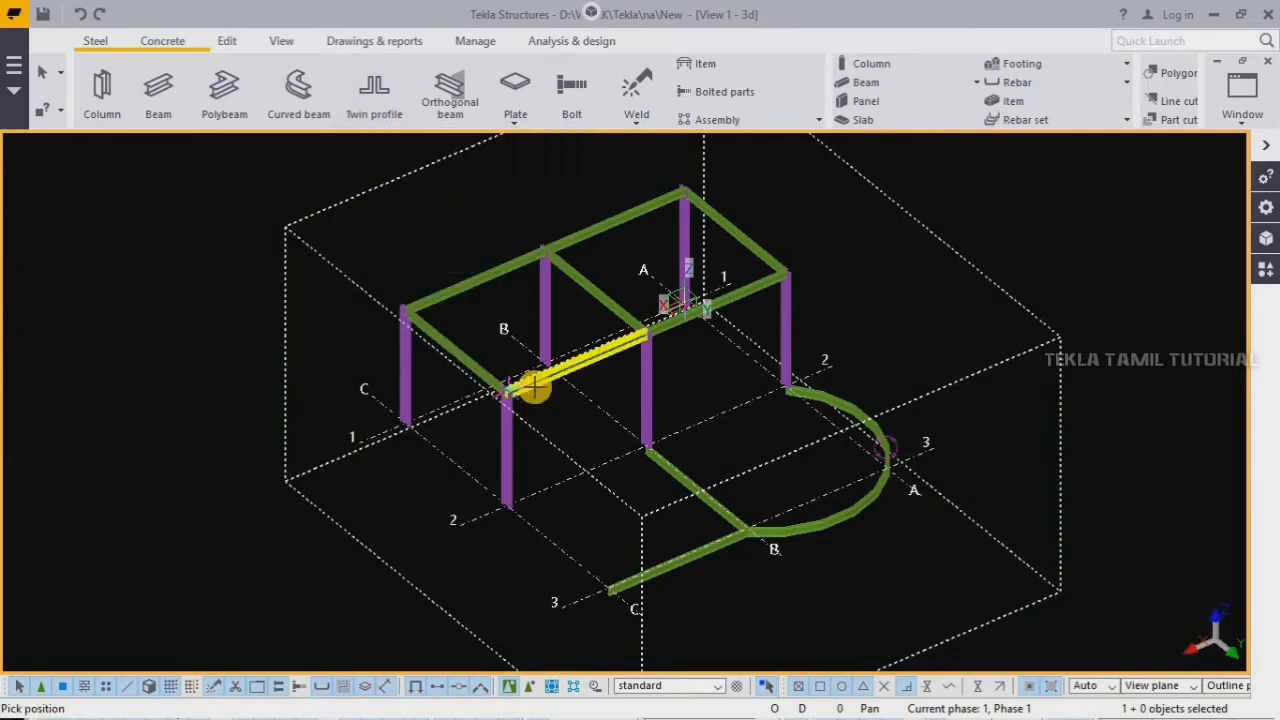
pyautogui.keyDown('ctrl'); pyautogui.moveTo(488, 391); pyautogui.dragTo(620, 369, button='middle'); pyautogui.keyUp('ctrl')
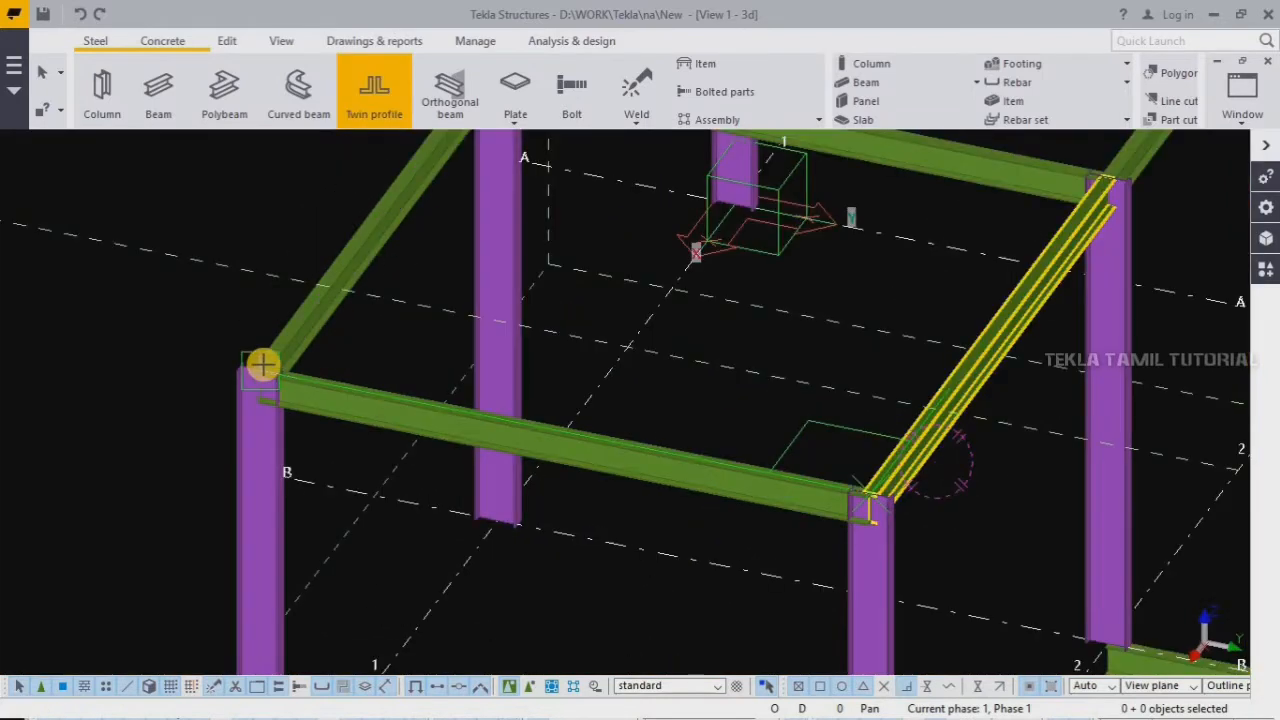
pyautogui.click(264, 370)
pyautogui.scroll(-2, 142, 565)
pyautogui.scroll(1, 850, 323)
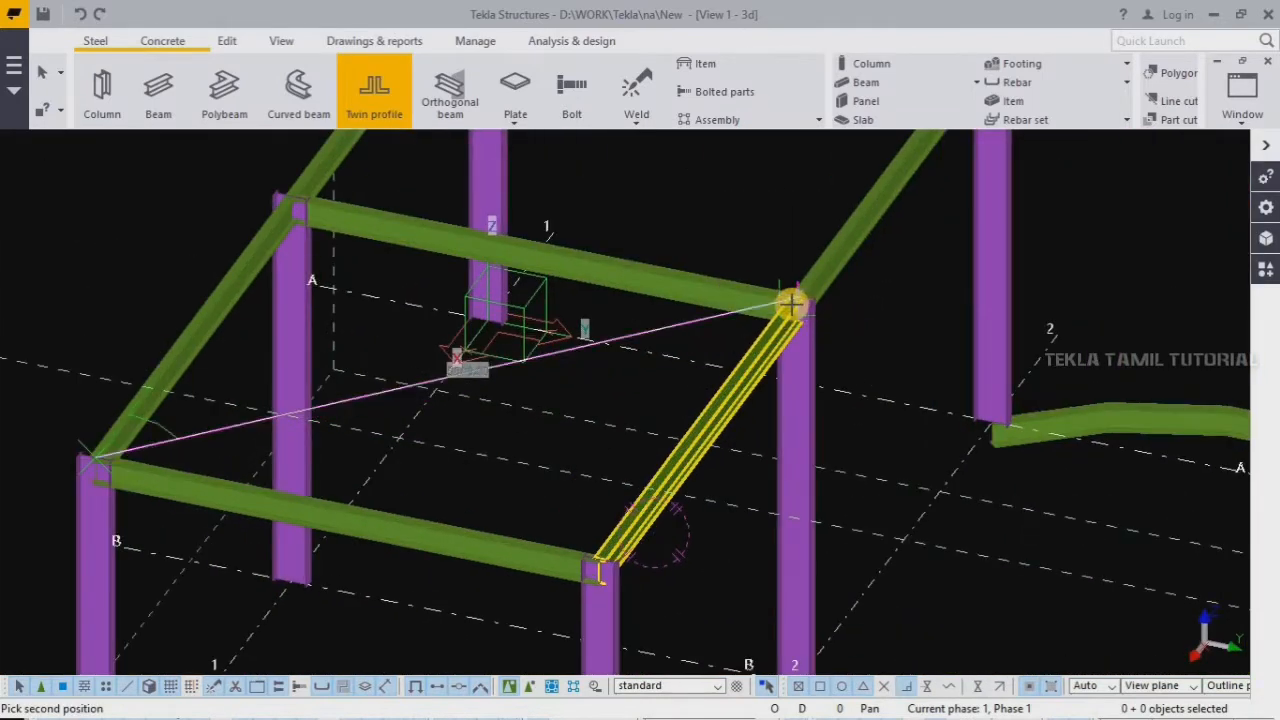
pyautogui.click(790, 300)
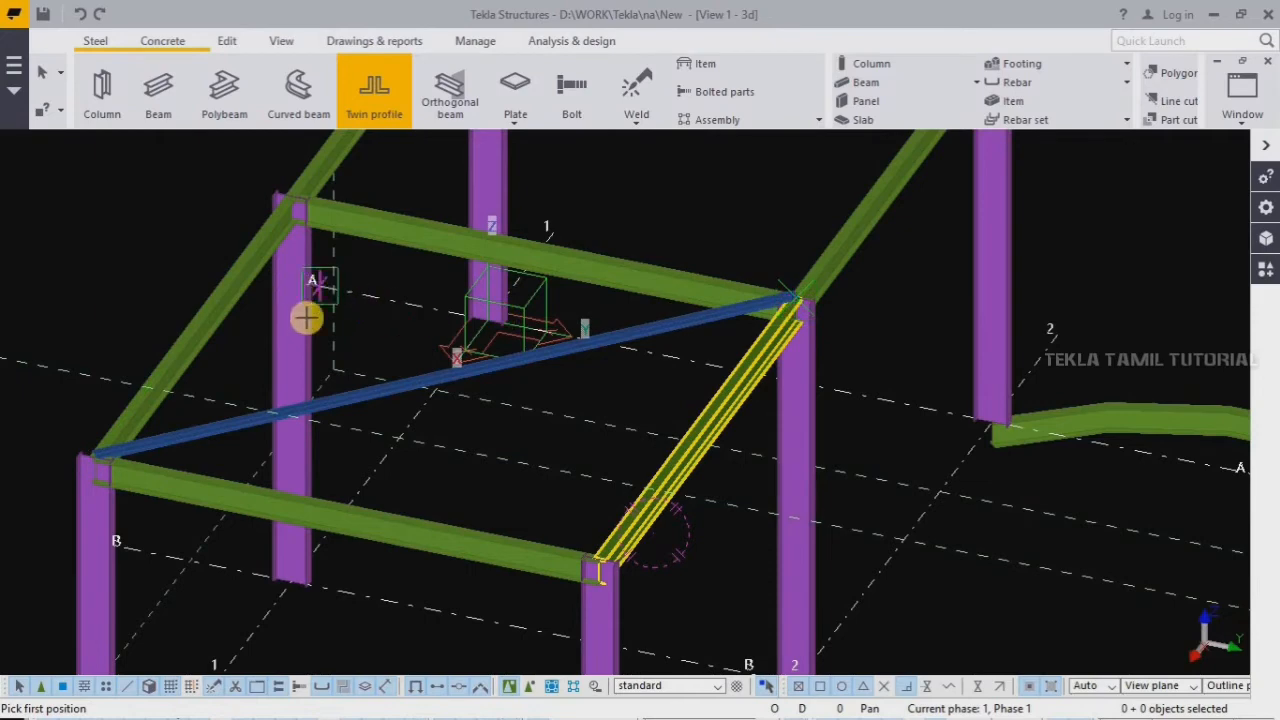
# - Add the crossing twin profile diagonal from the top of column C/2 to the top of column B/1, and end the command
pyautogui.click(597, 566)
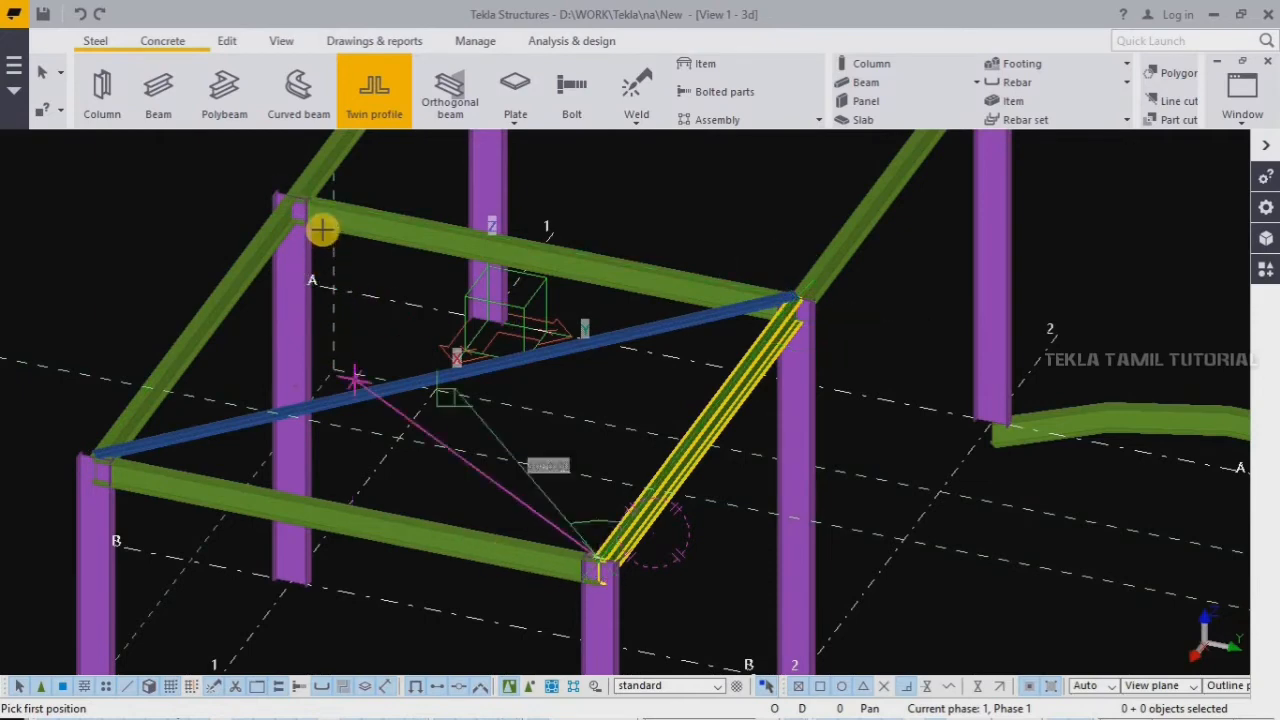
pyautogui.click(320, 211)
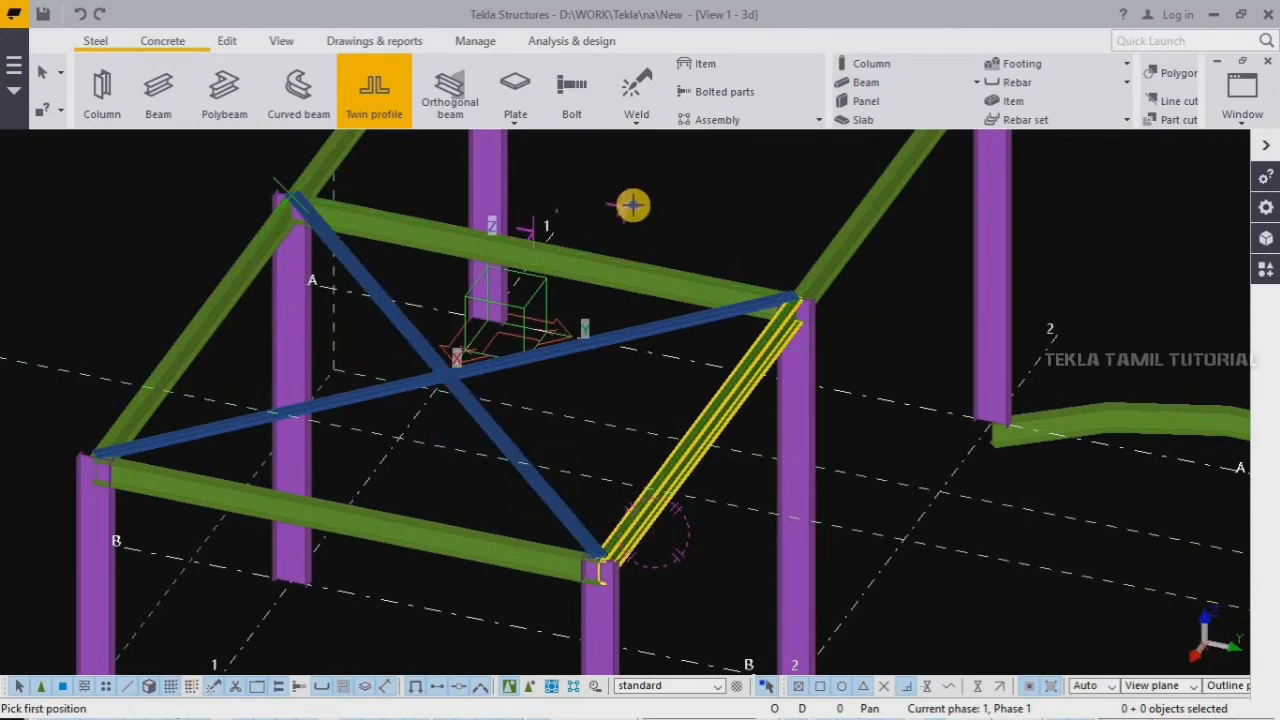
pyautogui.rightClick(634, 206)
pyautogui.click(660, 211)
# - Examine the crossing point of the two twin profile diagonals from several angles
pyautogui.scroll(3, 420, 375)
pyautogui.scroll(5, 471, 366)
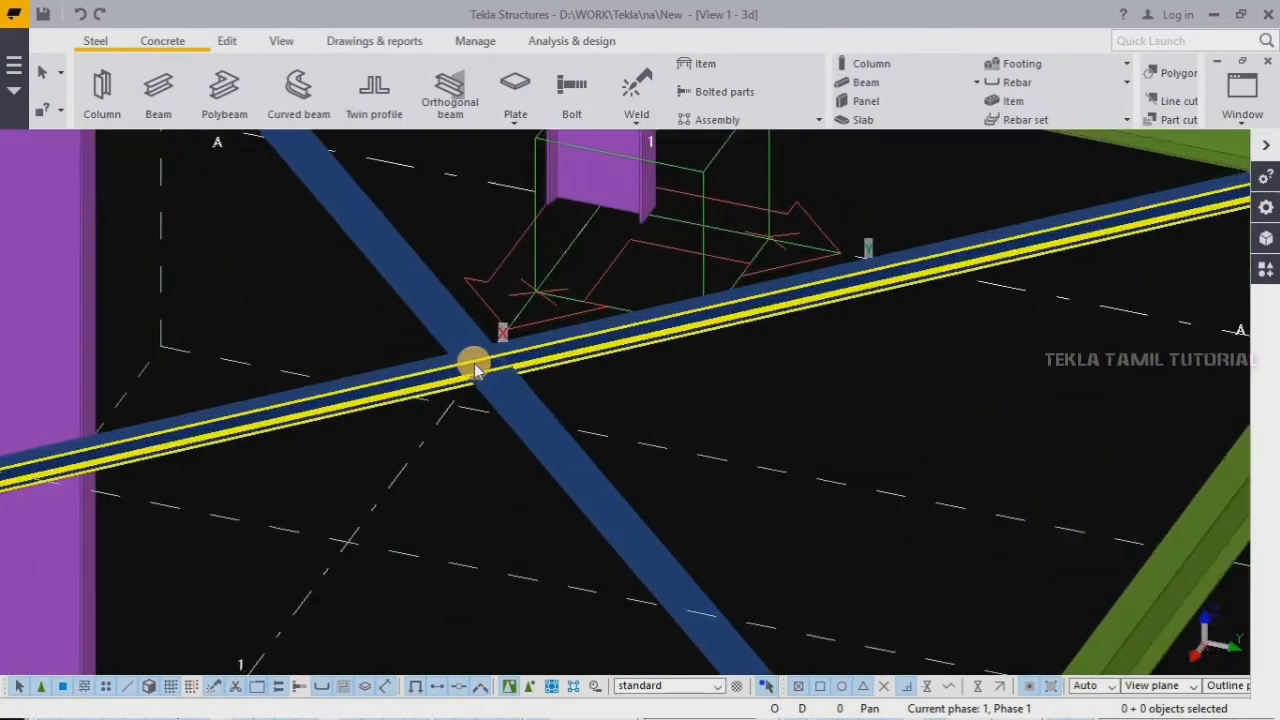
pyautogui.hotkey('ctrl', 'r')
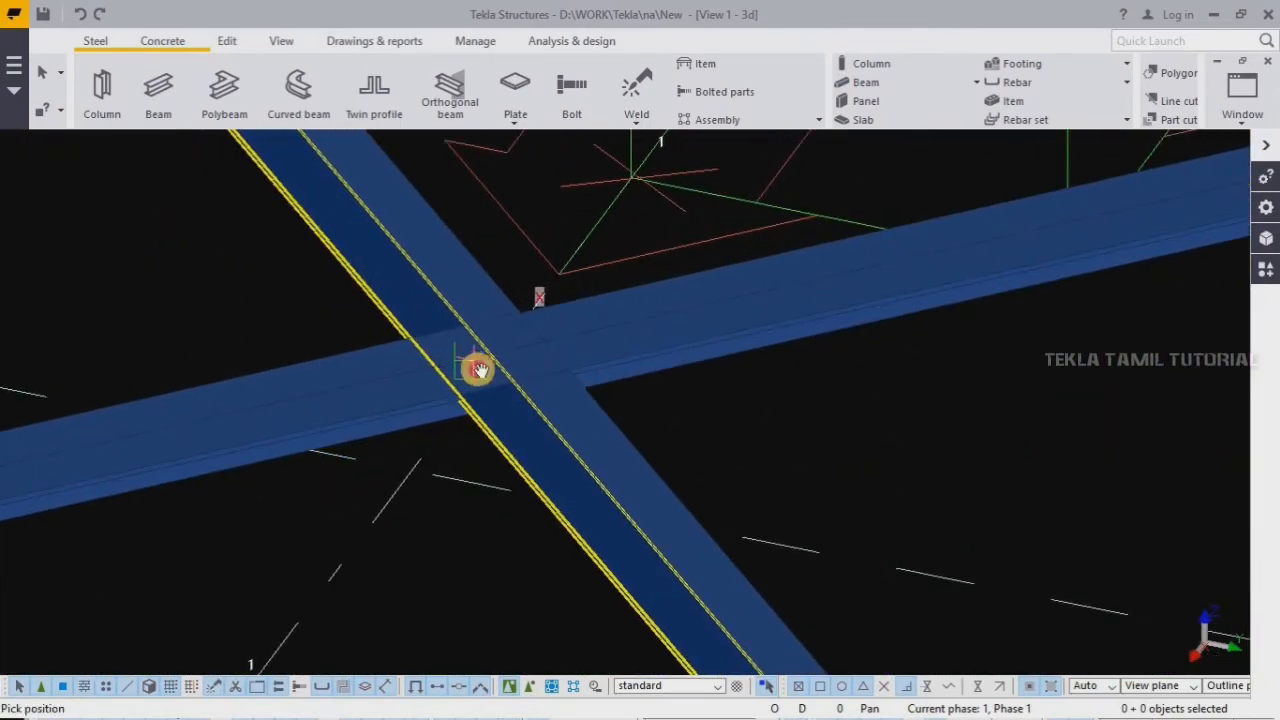
pyautogui.click(477, 369)
pyautogui.moveTo(571, 457)
pyautogui.mouseDown()
pyautogui.moveTo(660, 486)
pyautogui.moveTo(651, 499)
pyautogui.moveTo(760, 523)
pyautogui.moveTo(594, 523)
pyautogui.moveTo(397, 403)
pyautogui.moveTo(370, 322)
pyautogui.moveTo(246, 260)
pyautogui.moveTo(194, 289)
pyautogui.moveTo(203, 386)
pyautogui.moveTo(190, 390)
pyautogui.moveTo(289, 286)
pyautogui.mouseUp()
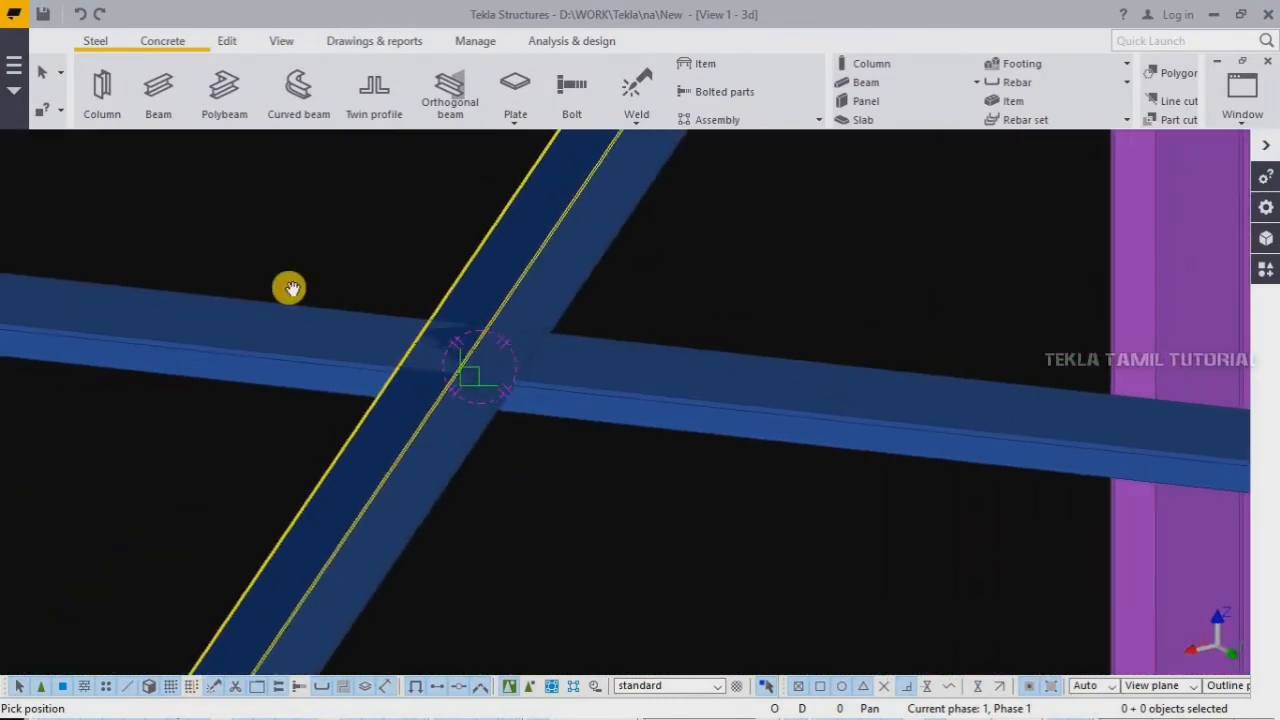
pyautogui.rightClick(314, 289)
pyautogui.click(343, 477)
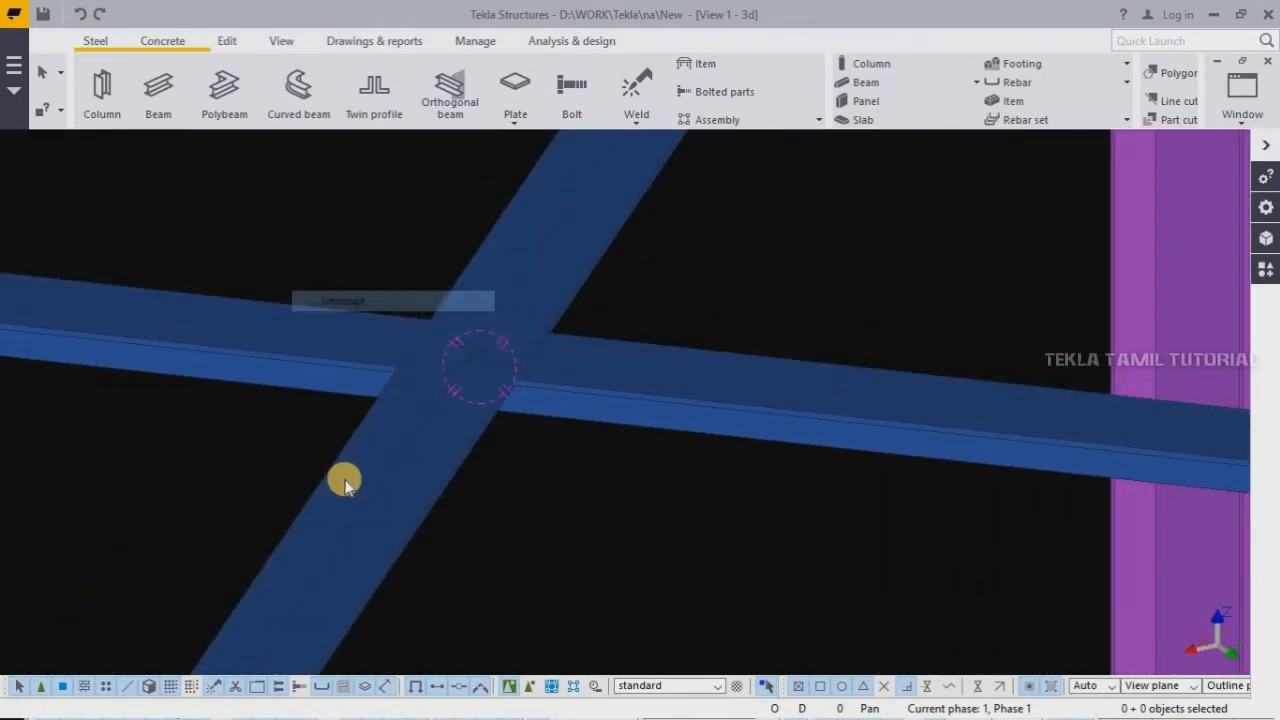
# - Select one member of a twin profile pair and inspect its angle section at the end over the column
pyautogui.click(399, 540)
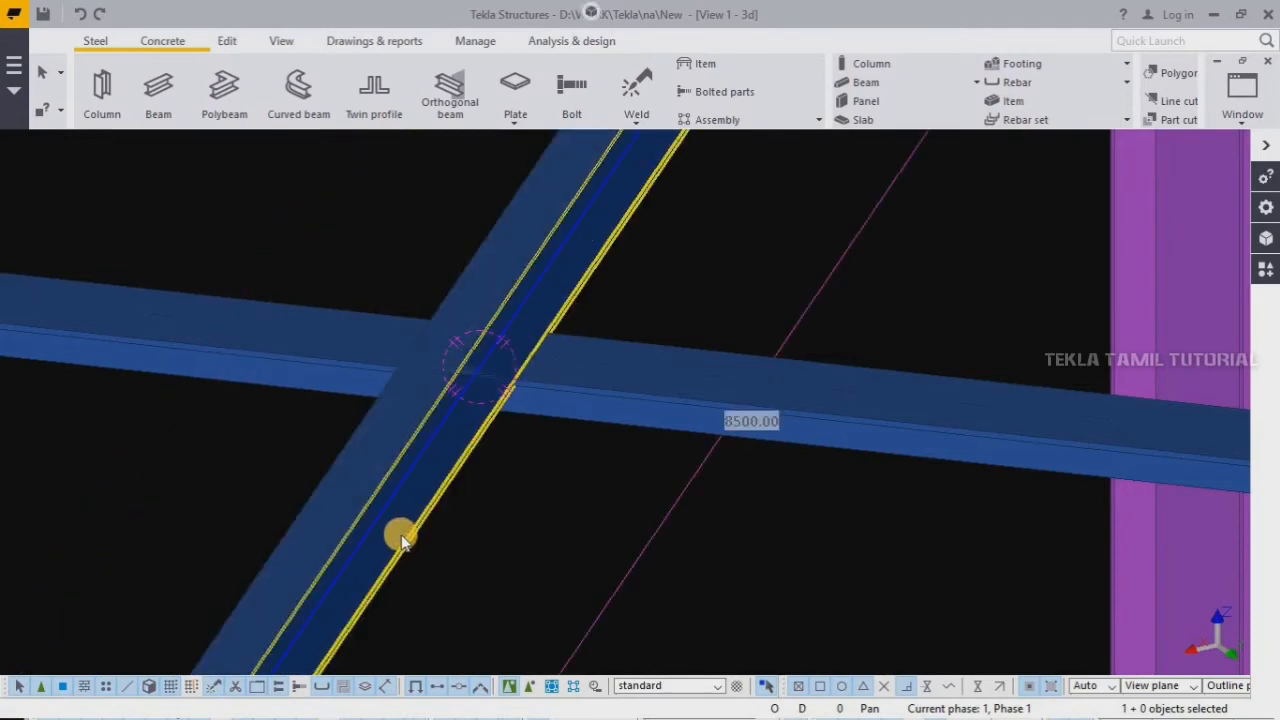
pyautogui.keyDown('ctrl'); pyautogui.moveTo(400, 535); pyautogui.dragTo(497, 476, button='middle'); pyautogui.keyUp('ctrl')
pyautogui.scroll(3, 613, 461)
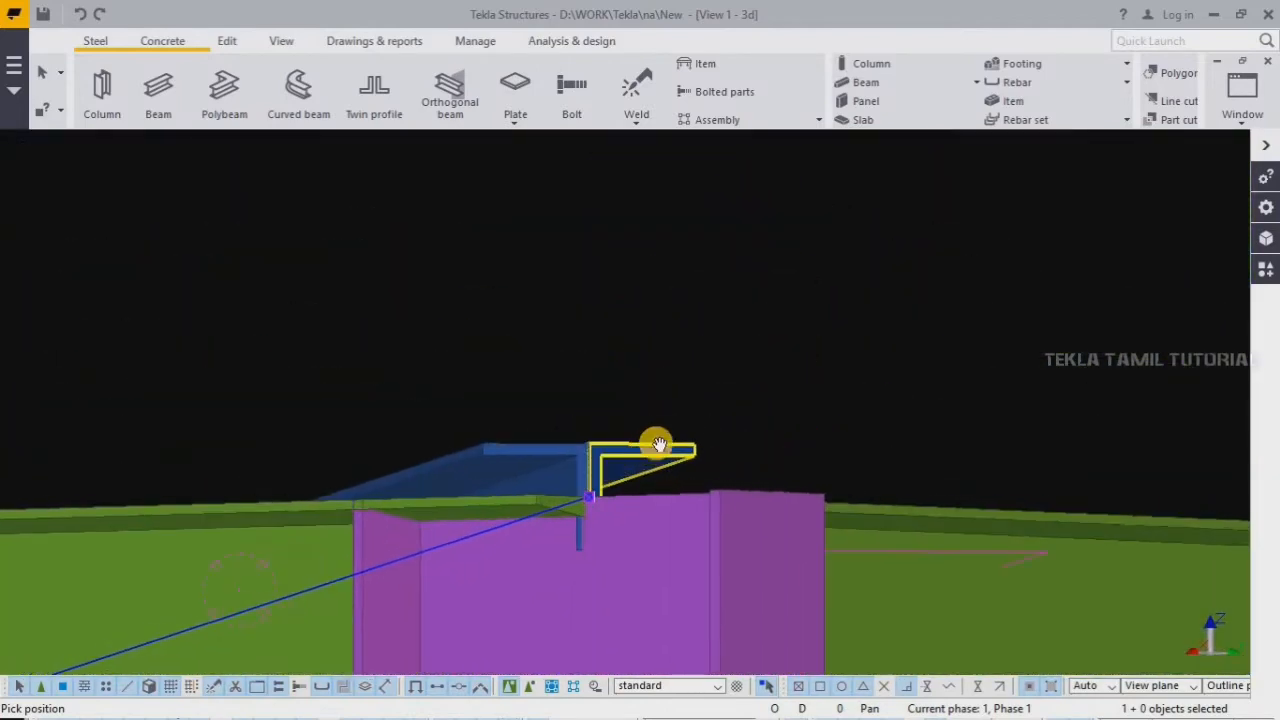
pyautogui.keyDown('ctrl'); pyautogui.moveTo(613, 474); pyautogui.dragTo(446, 300, button='middle'); pyautogui.keyUp('ctrl')
pyautogui.rightClick(452, 296)
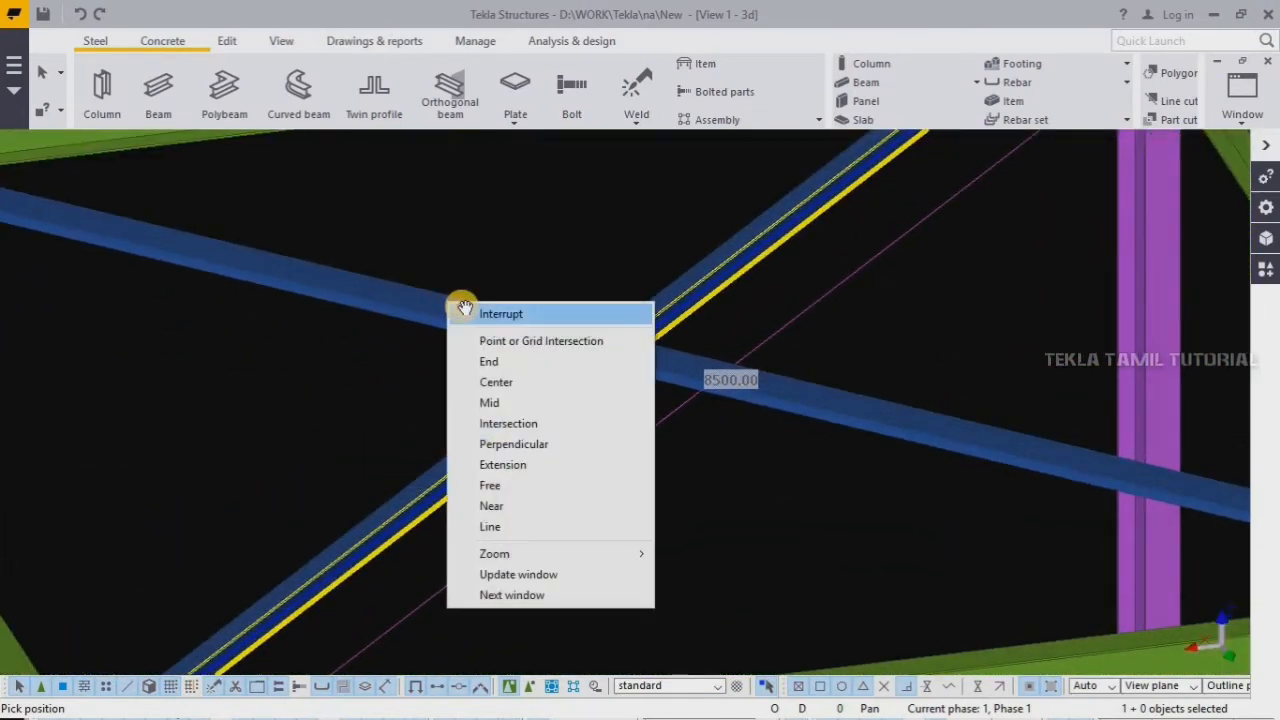
pyautogui.click(528, 428)
# - Review the selected twin member's beam properties, close them without making changes, and deselect the member
pyautogui.doubleClick(528, 428)
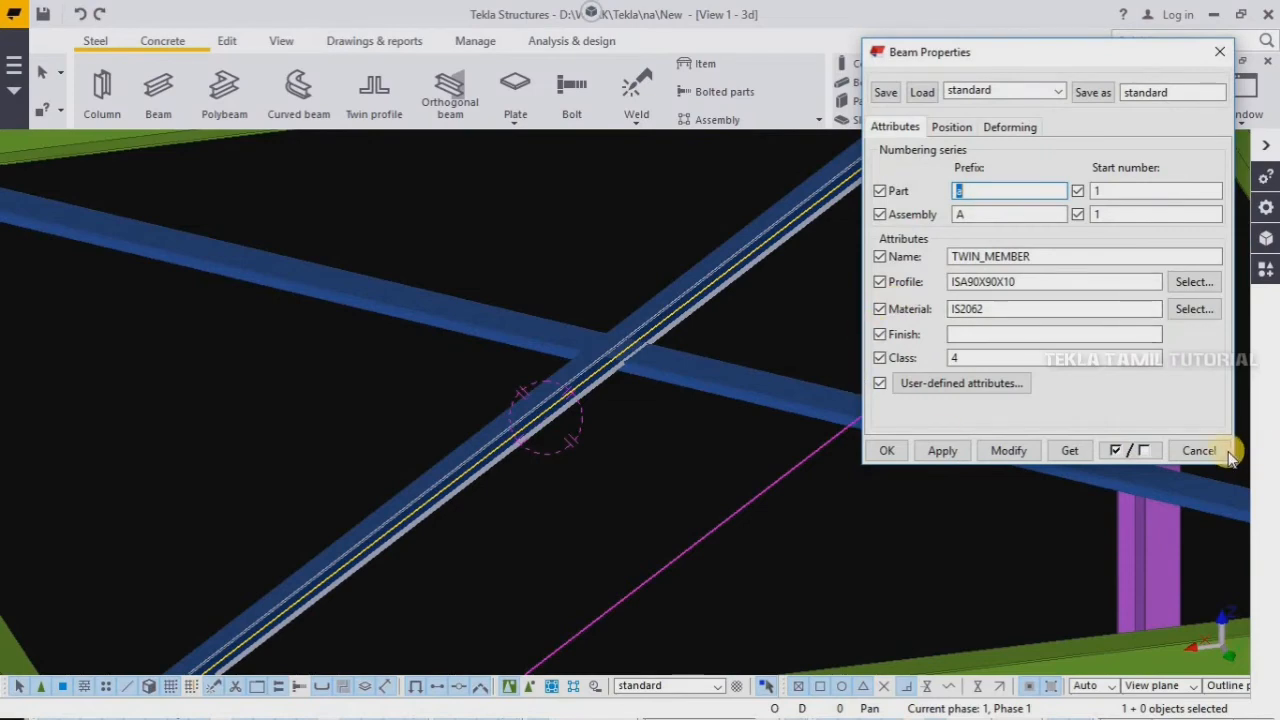
pyautogui.press('Escape')
pyautogui.click(847, 313)
# - Place an orthogonal beam at the midpoint of the top beam on grid line 1, between columns C/1 and B/1
pyautogui.scroll(-3, 440, 383)
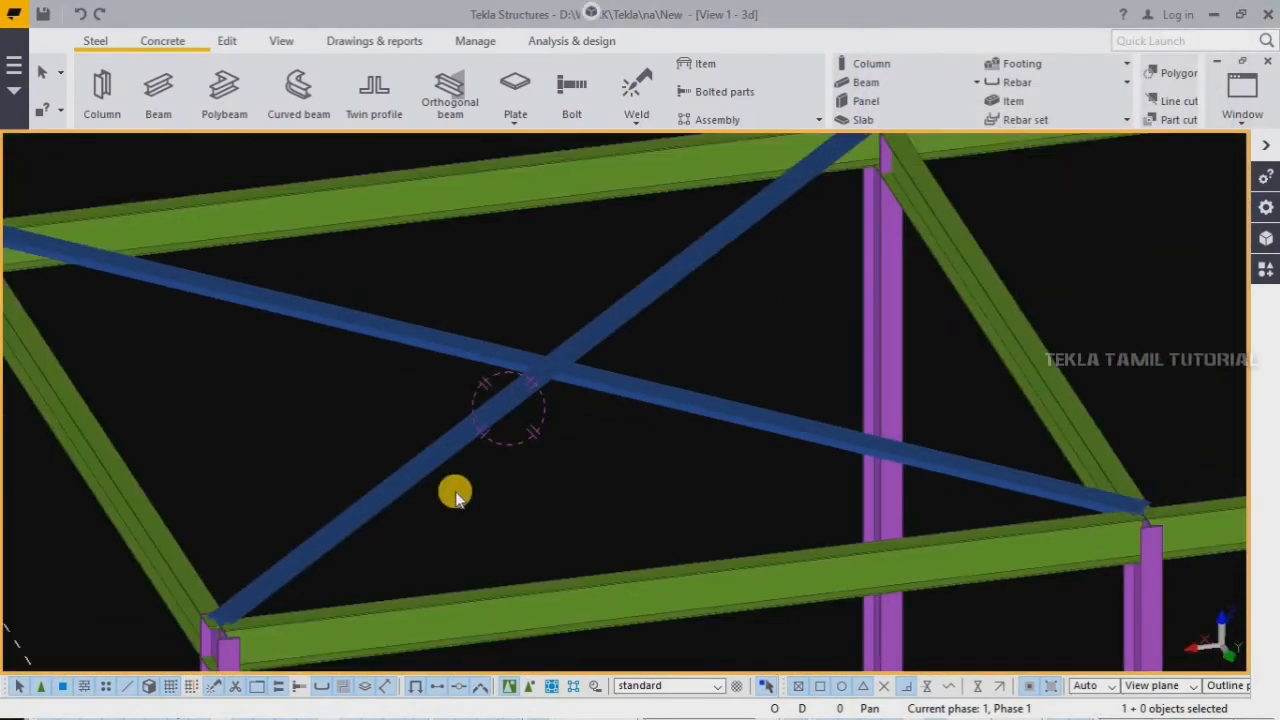
pyautogui.scroll(-6, 313, 520)
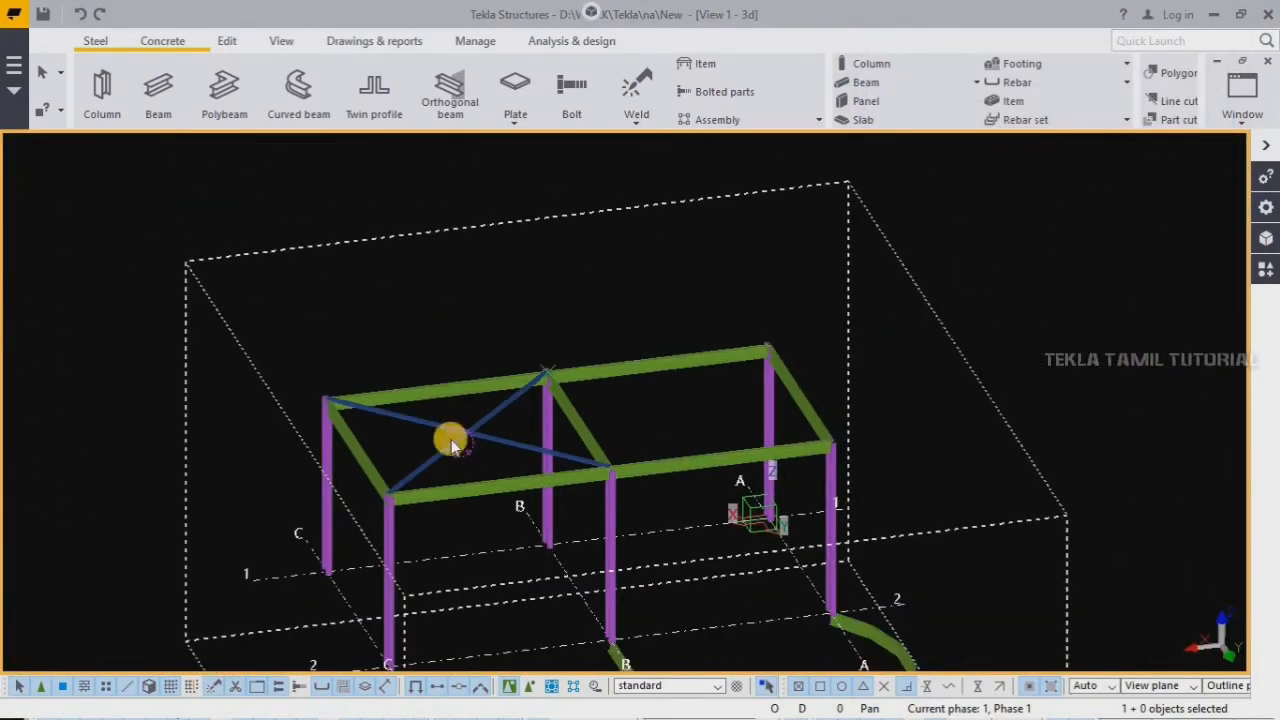
pyautogui.scroll(2, 418, 508)
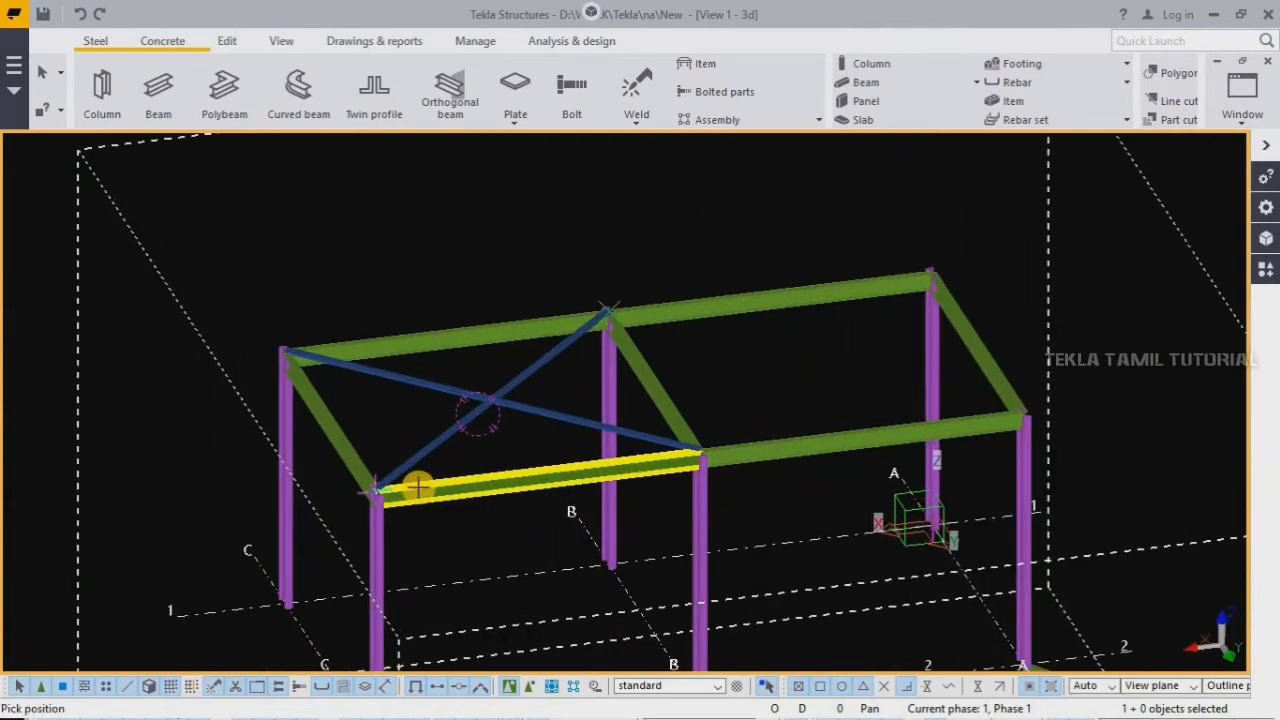
pyautogui.keyDown('ctrl'); pyautogui.moveTo(418, 515); pyautogui.dragTo(271, 260, button='middle'); pyautogui.keyUp('ctrl')
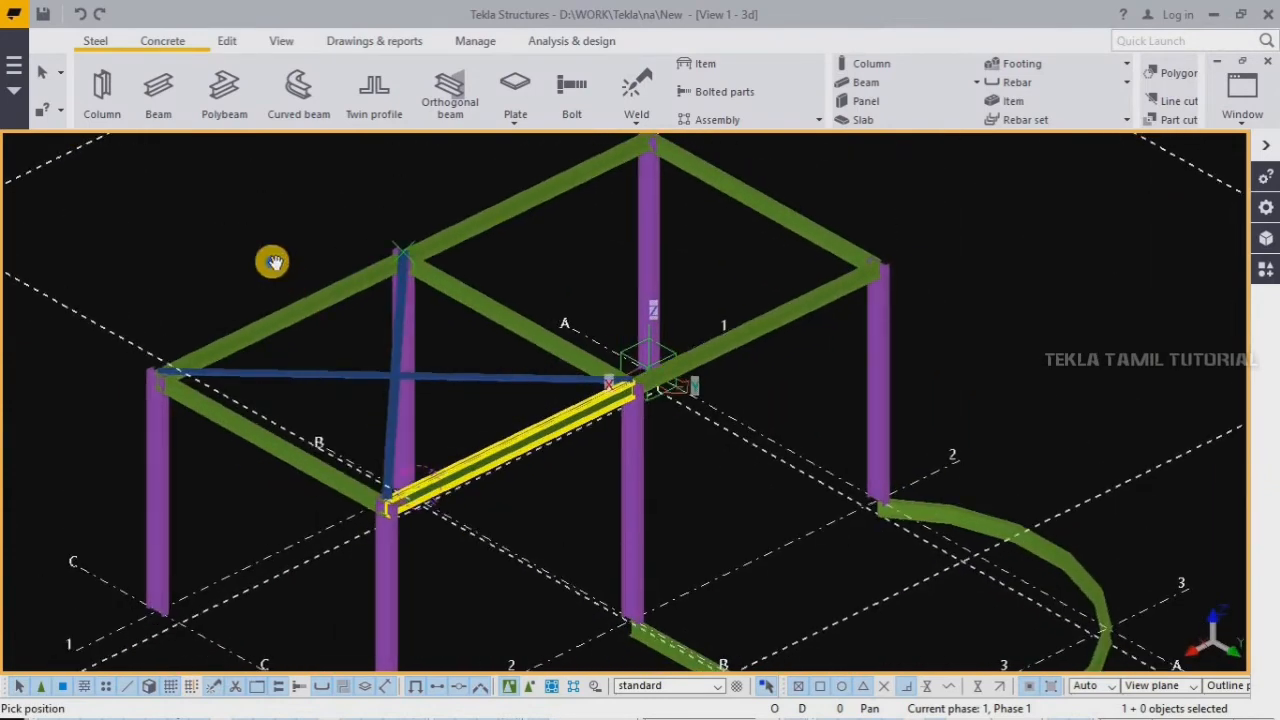
pyautogui.scroll(3, 285, 270)
pyautogui.rightClick(295, 278)
pyautogui.click(300, 275)
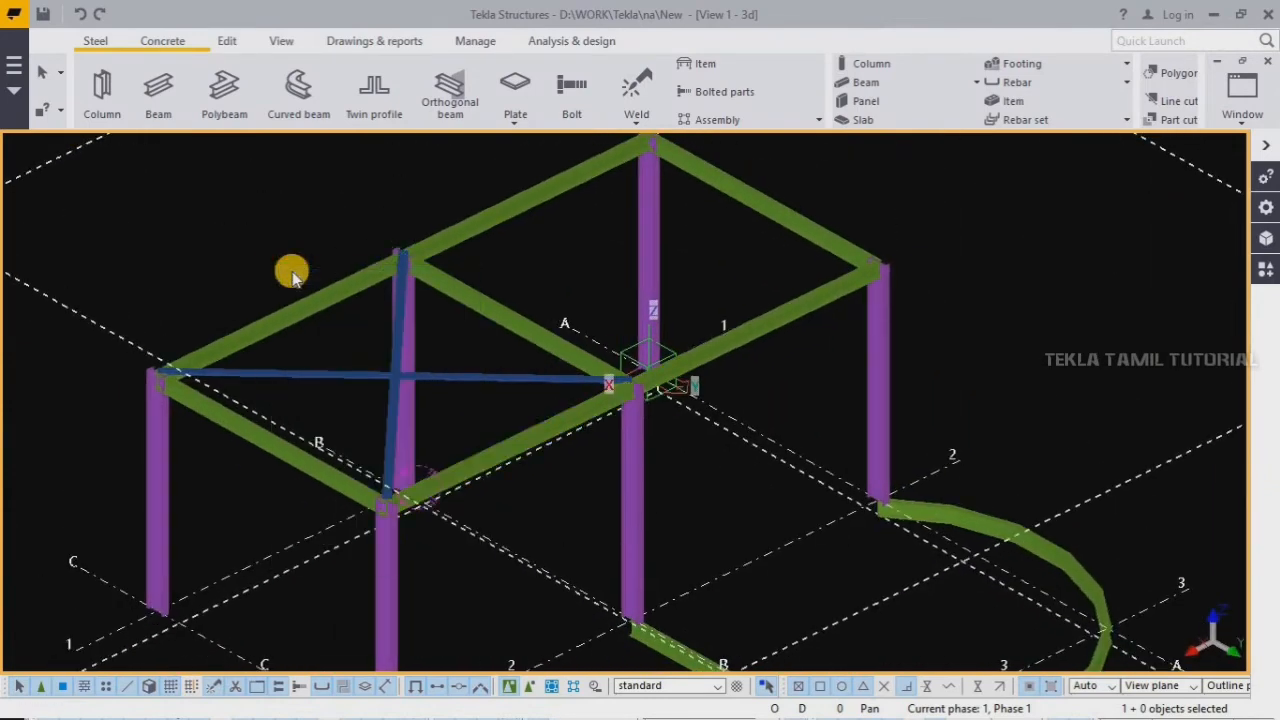
pyautogui.click(450, 95)
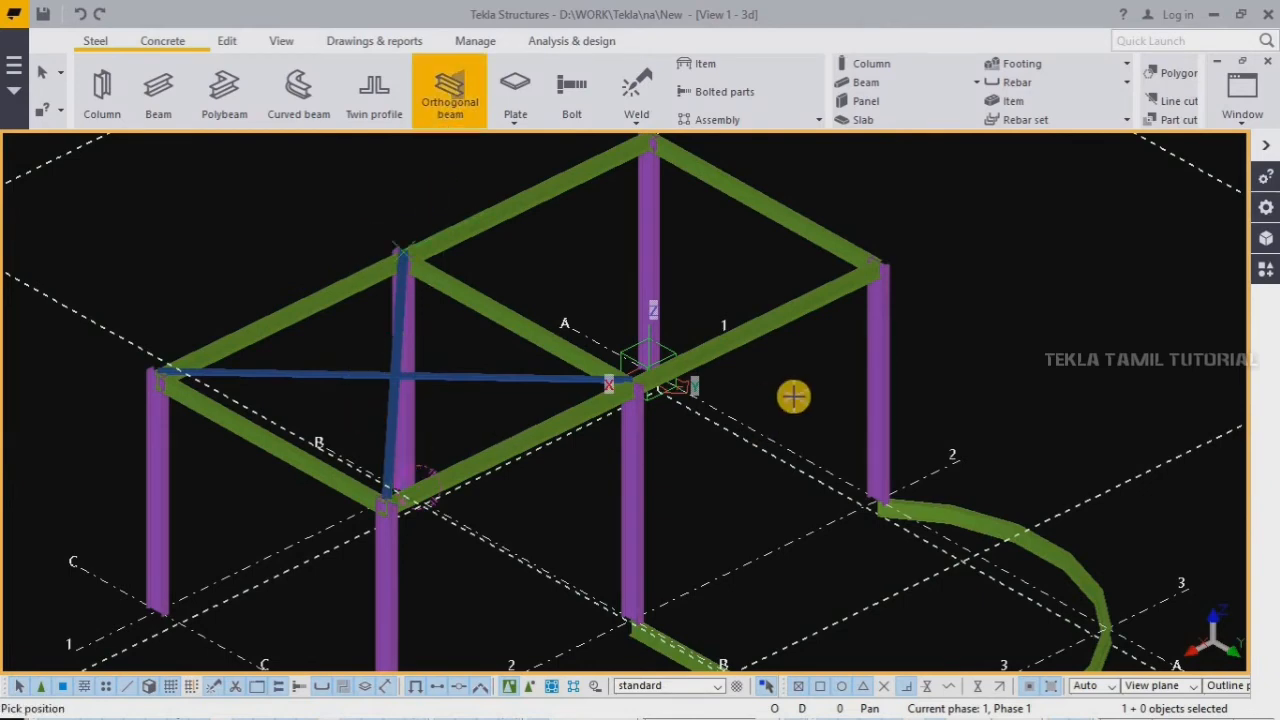
pyautogui.scroll(4, 283, 271)
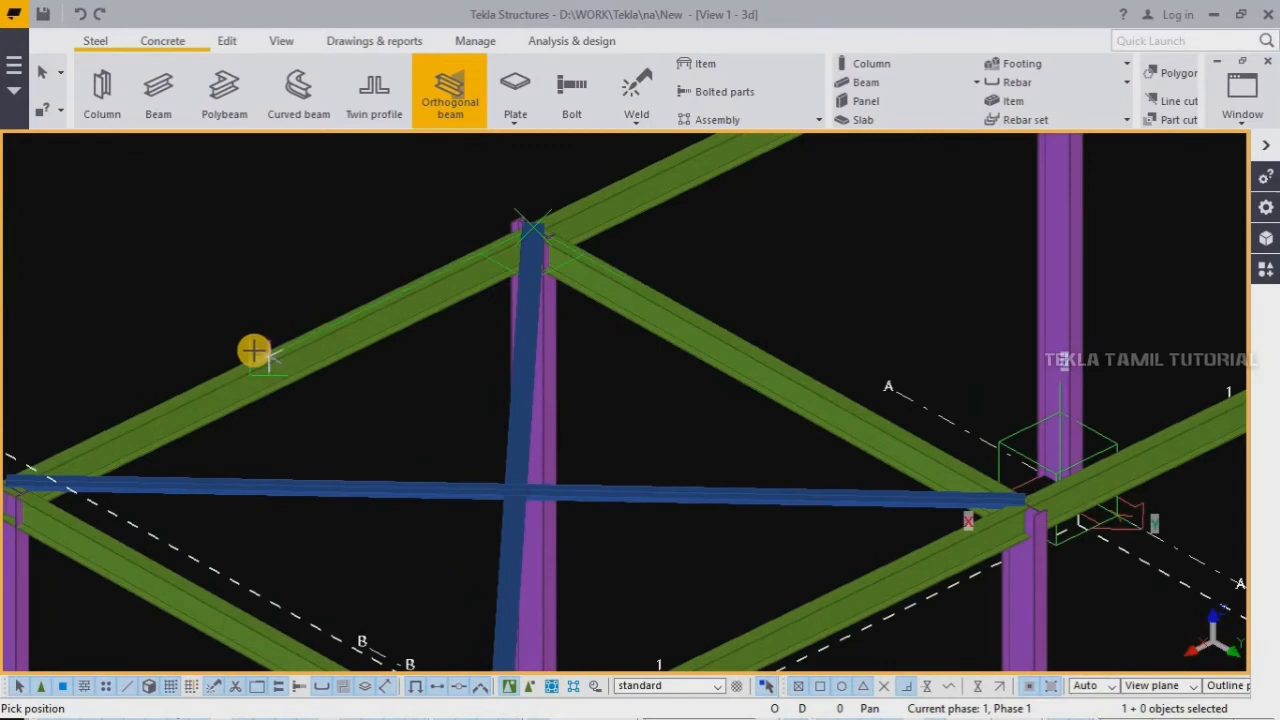
pyautogui.click(288, 418)
pyautogui.scroll(5, 430, 248)
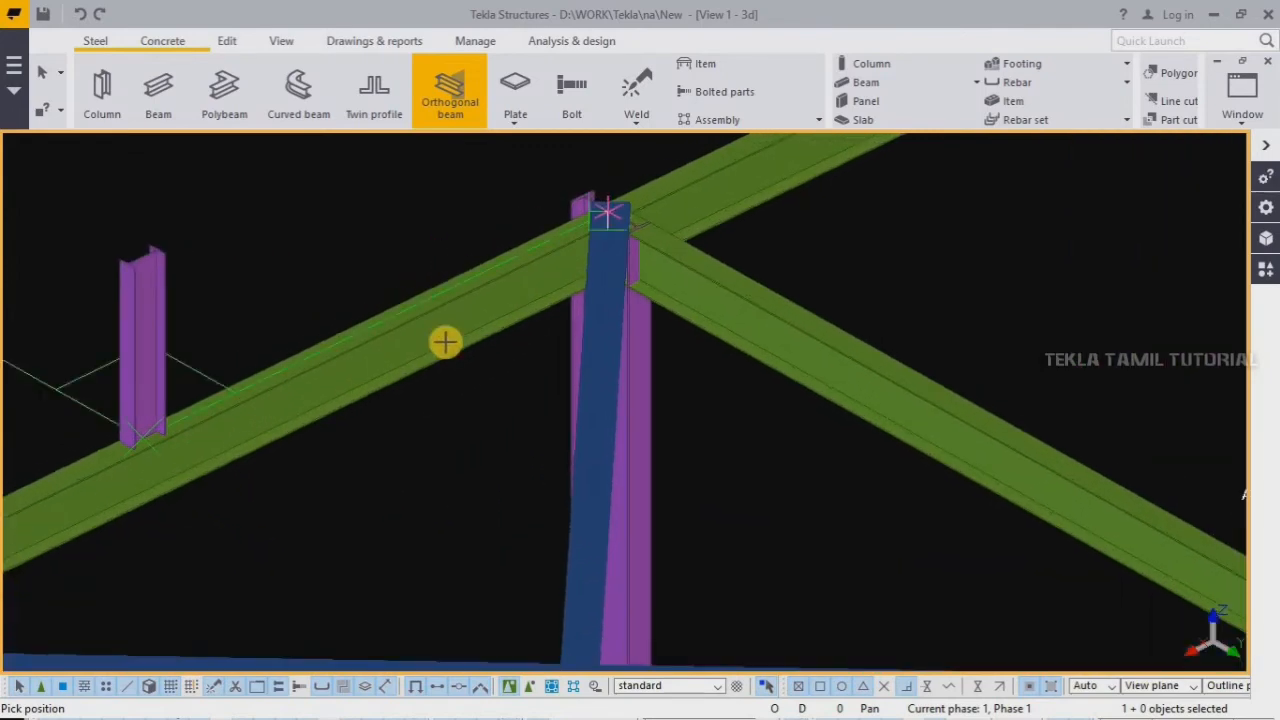
# - Place an orthogonal beam midway along the grid line 2 top beam between C/2 and B/2, and connect both orthogonal beams' tops with a beam
pyautogui.scroll(-5, 563, 226)
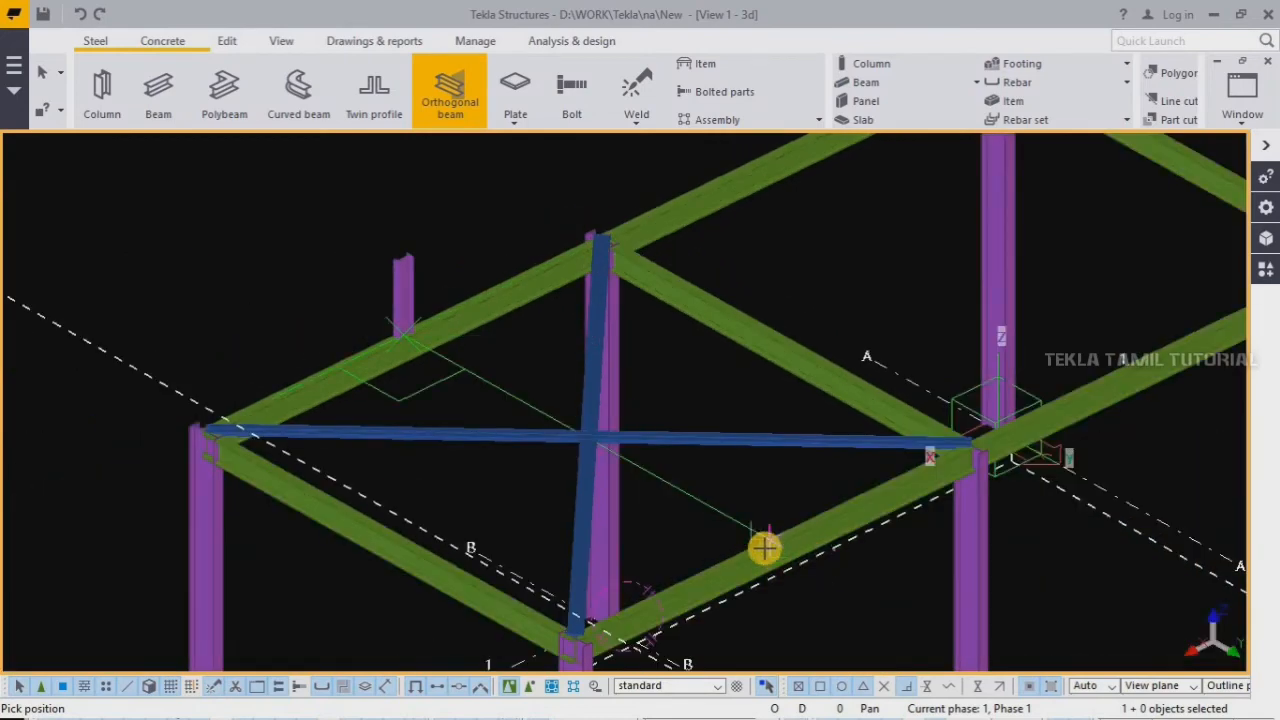
pyautogui.click(765, 547)
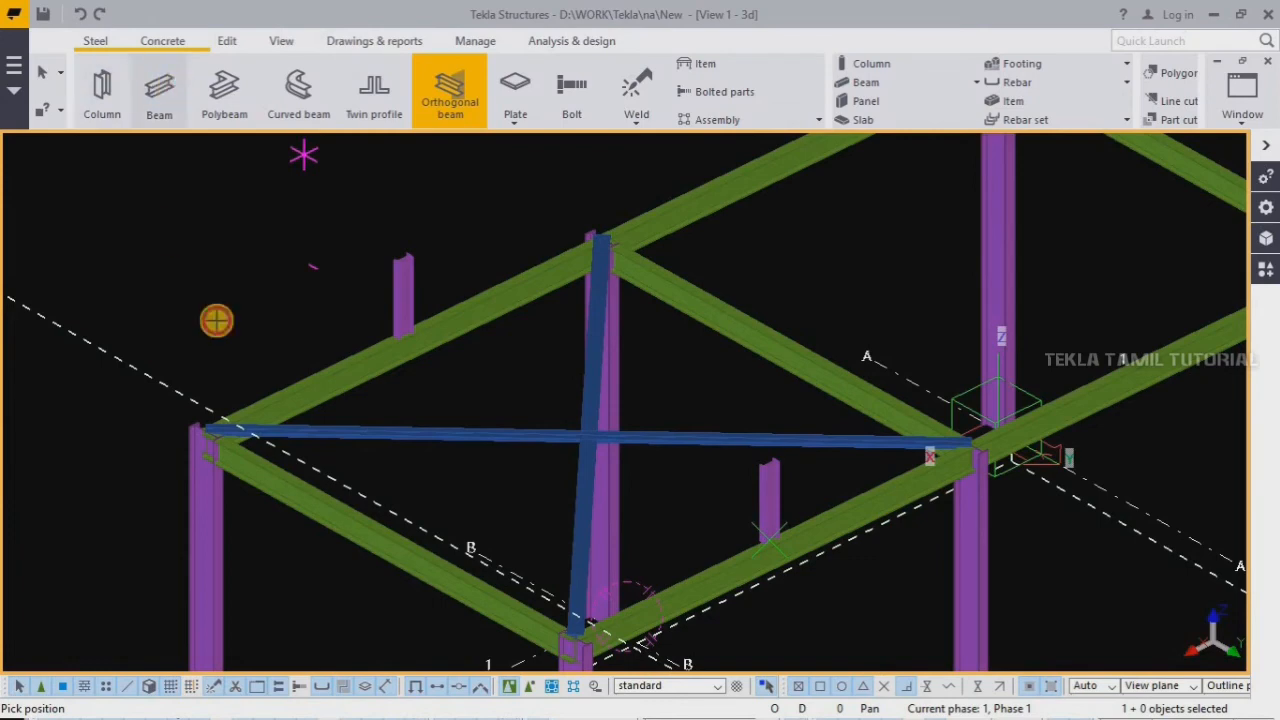
pyautogui.click(405, 258)
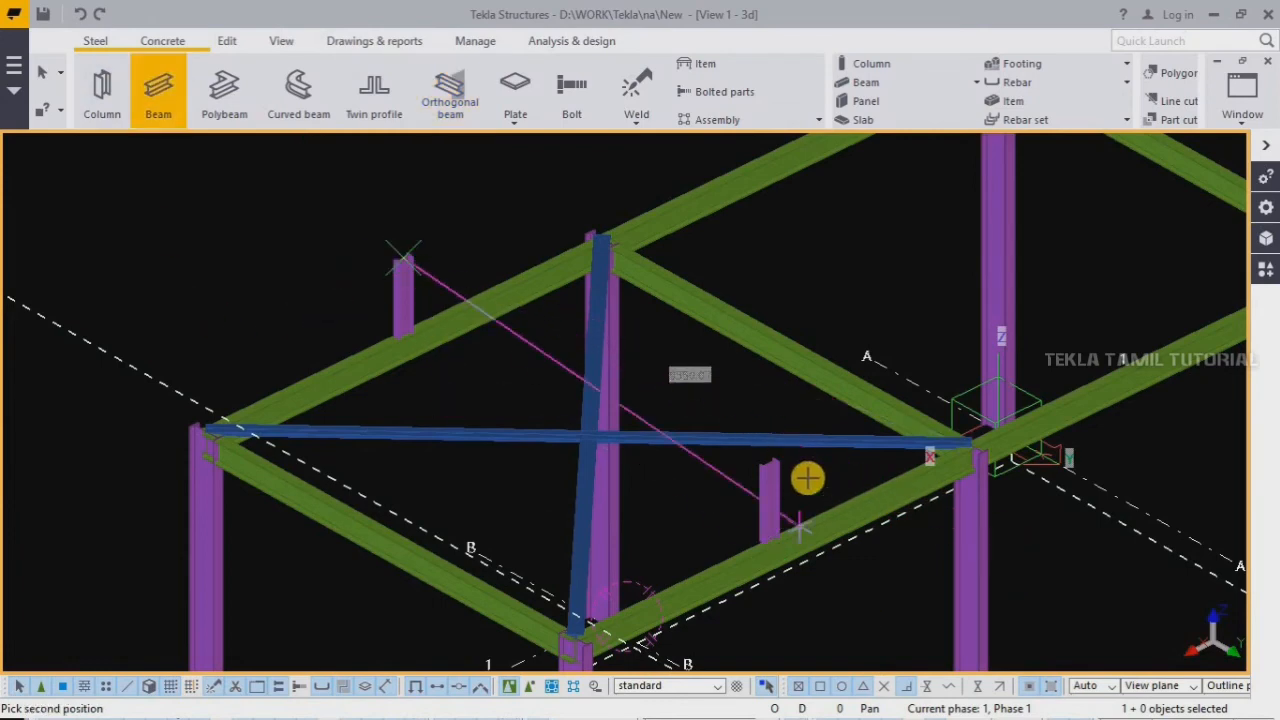
pyautogui.click(772, 463)
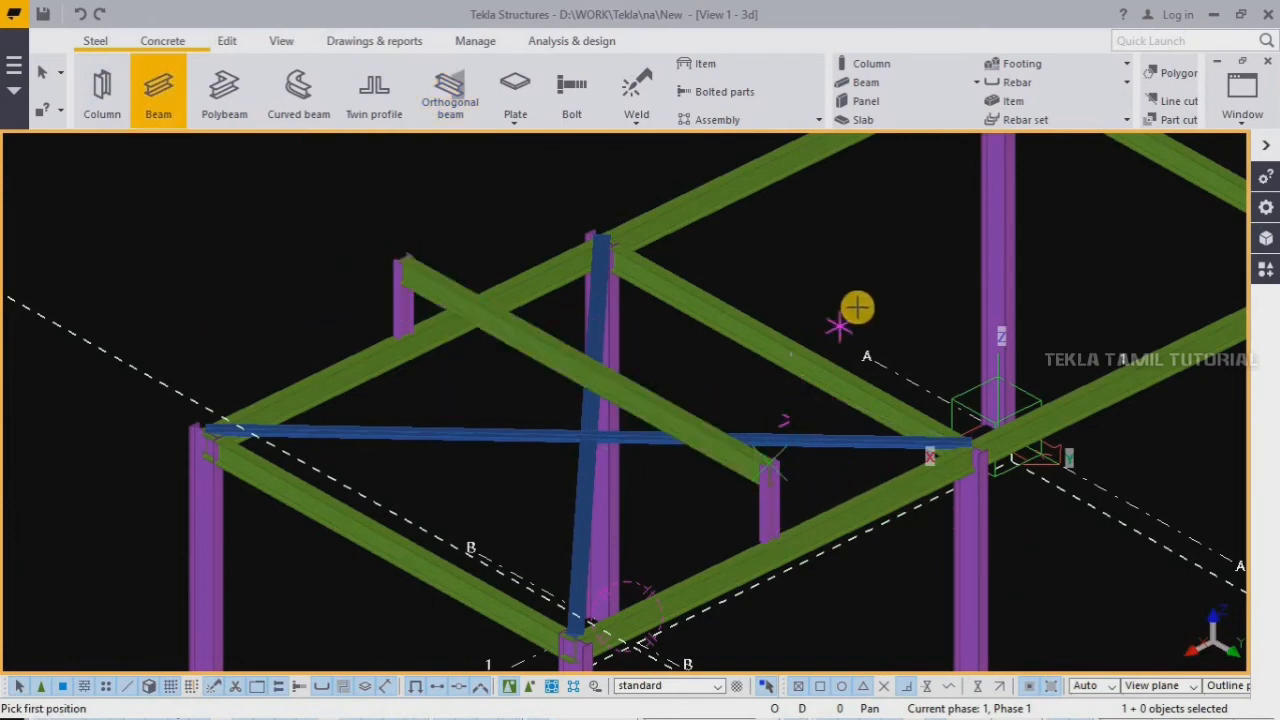
pyautogui.rightClick(854, 305)
pyautogui.click(866, 314)
# - Examine the beam spanning the two orthogonal beams from another angle, deselect the orthogonal beam, and review the complete frame
pyautogui.scroll(2, 768, 487)
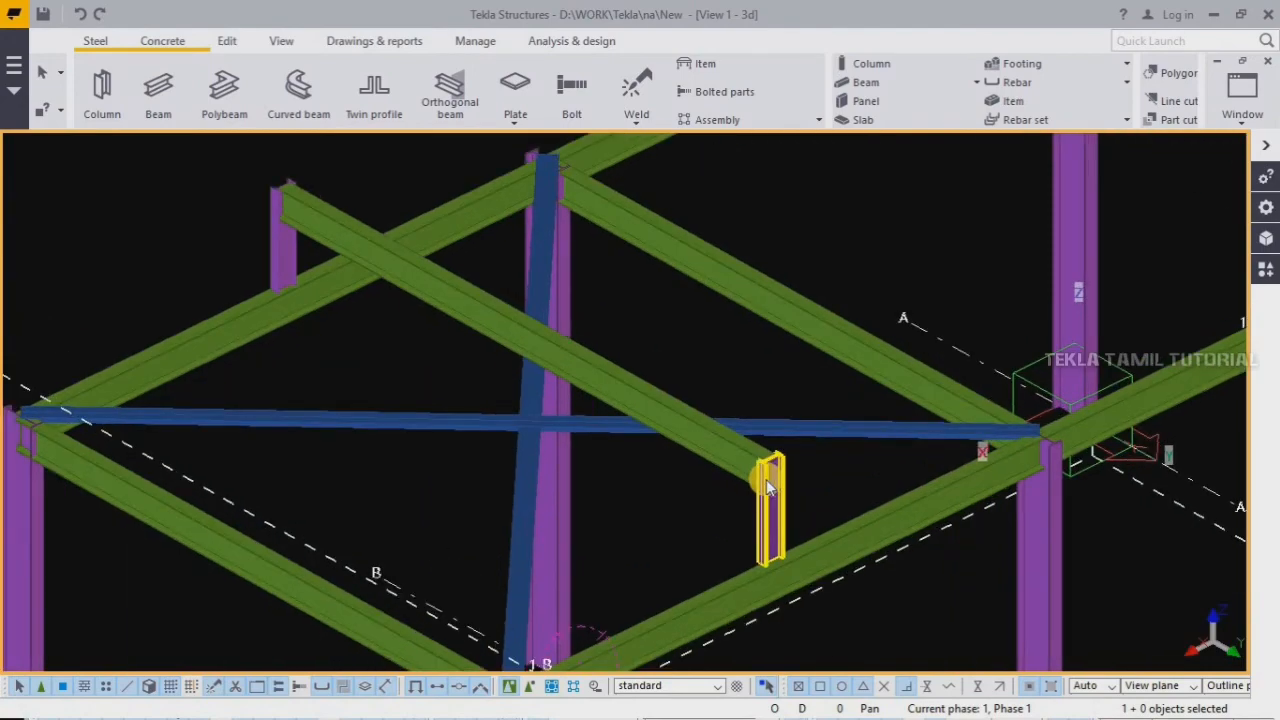
pyautogui.keyDown('ctrl'); pyautogui.moveTo(768, 481); pyautogui.dragTo(711, 549, button='middle'); pyautogui.keyUp('ctrl')
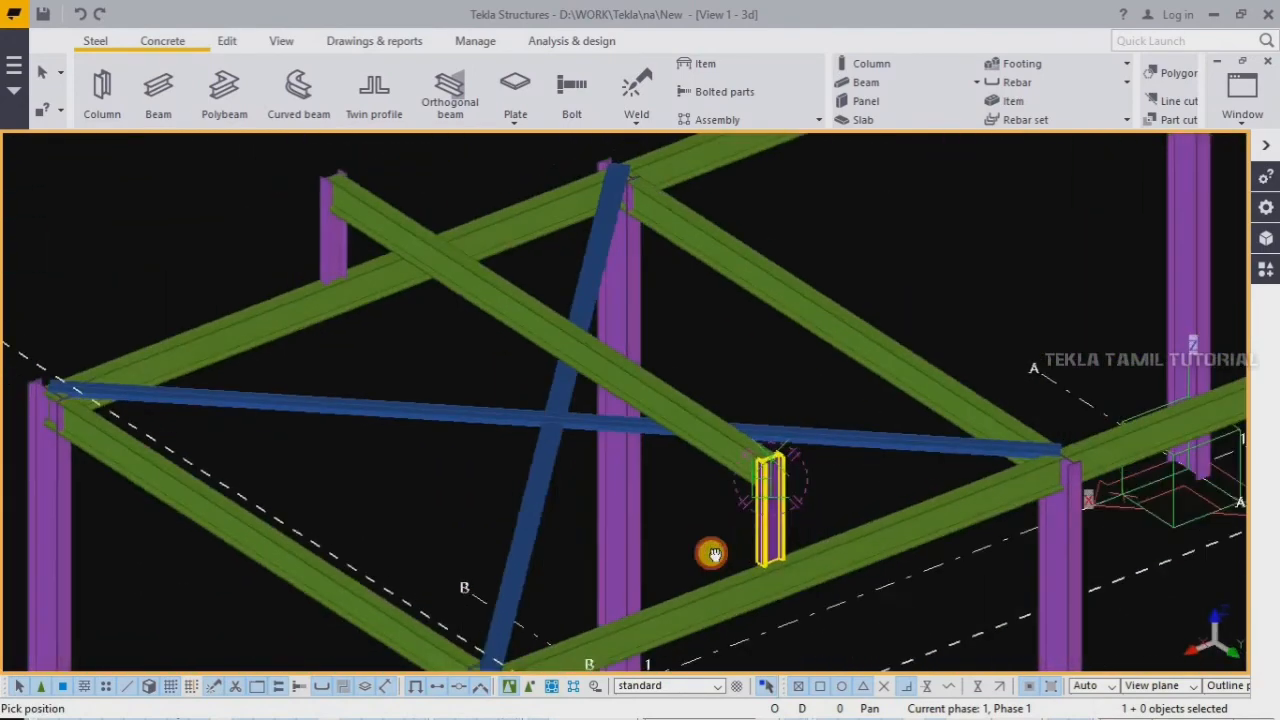
pyautogui.scroll(-3, 415, 446)
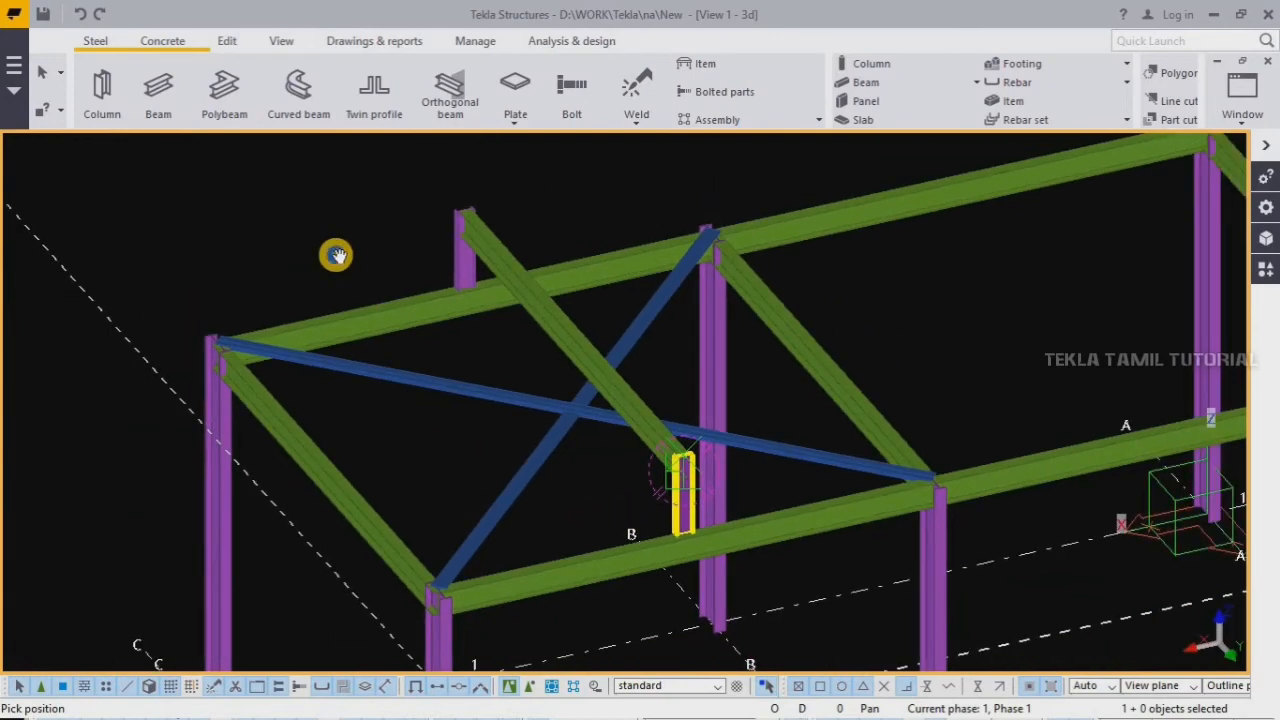
pyautogui.rightClick(343, 255)
pyautogui.click(350, 268)
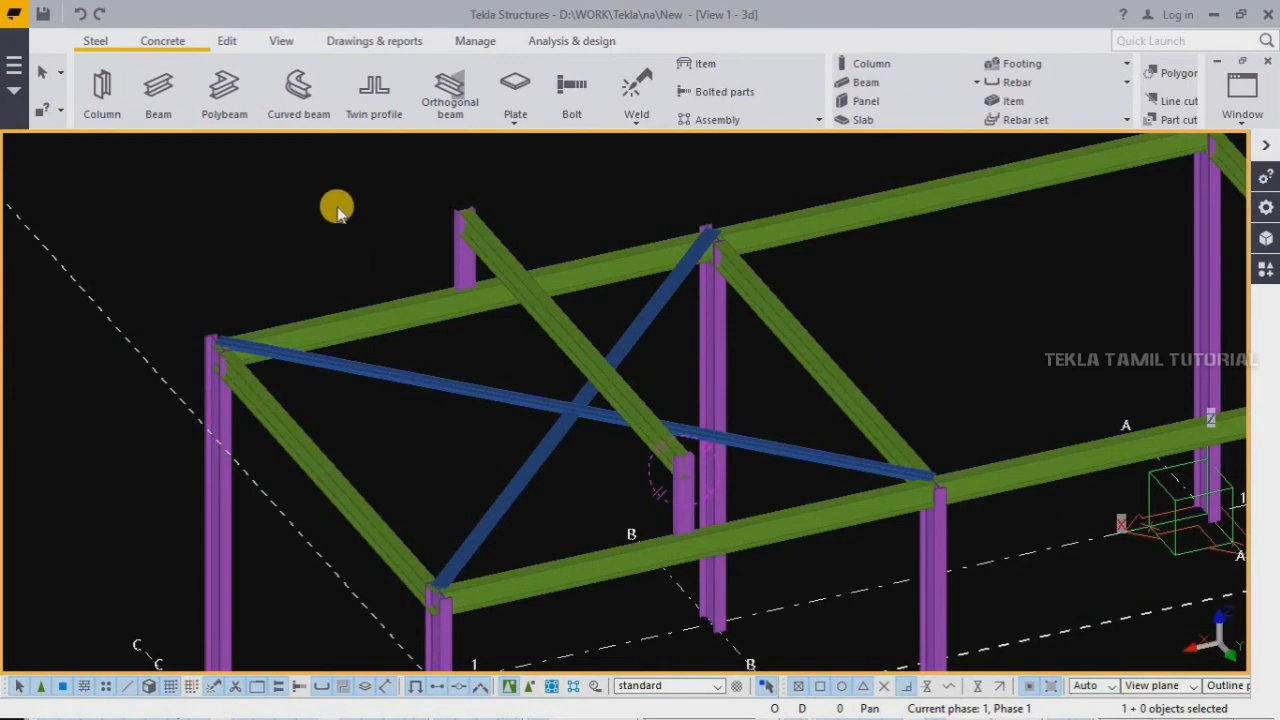
pyautogui.scroll(-2, 335, 207)
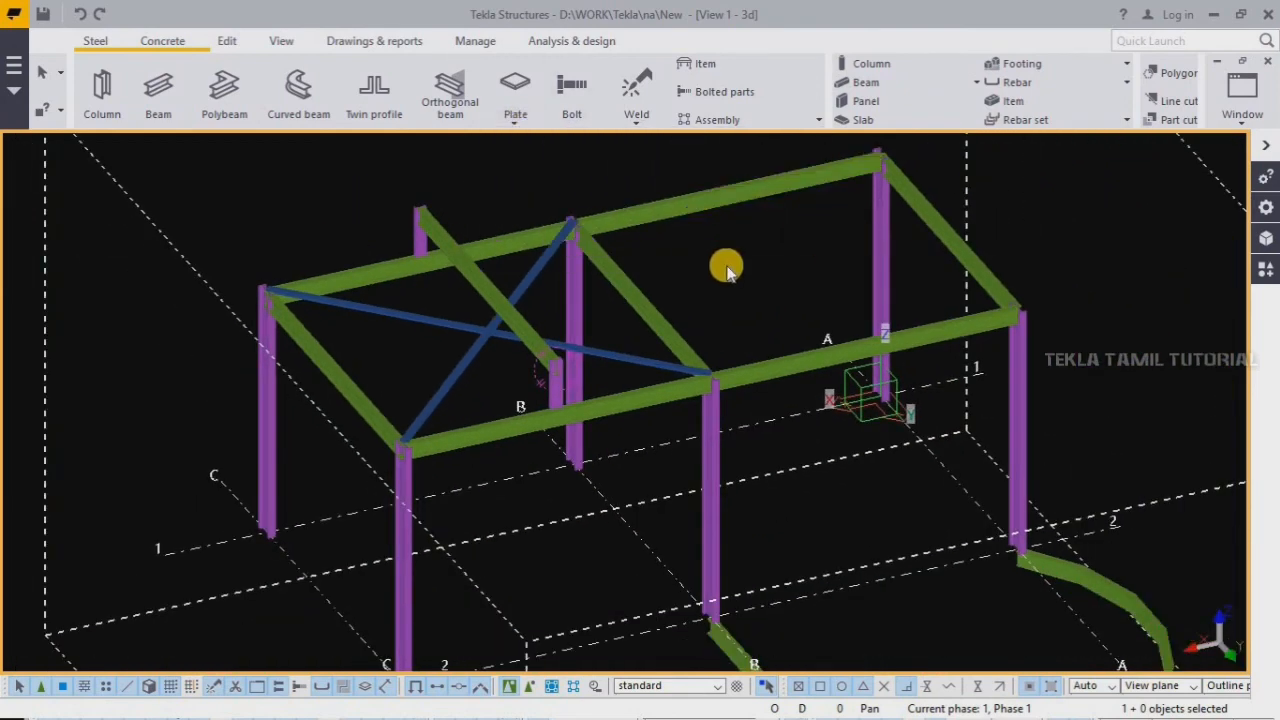
pyautogui.scroll(-2, 210, 266)
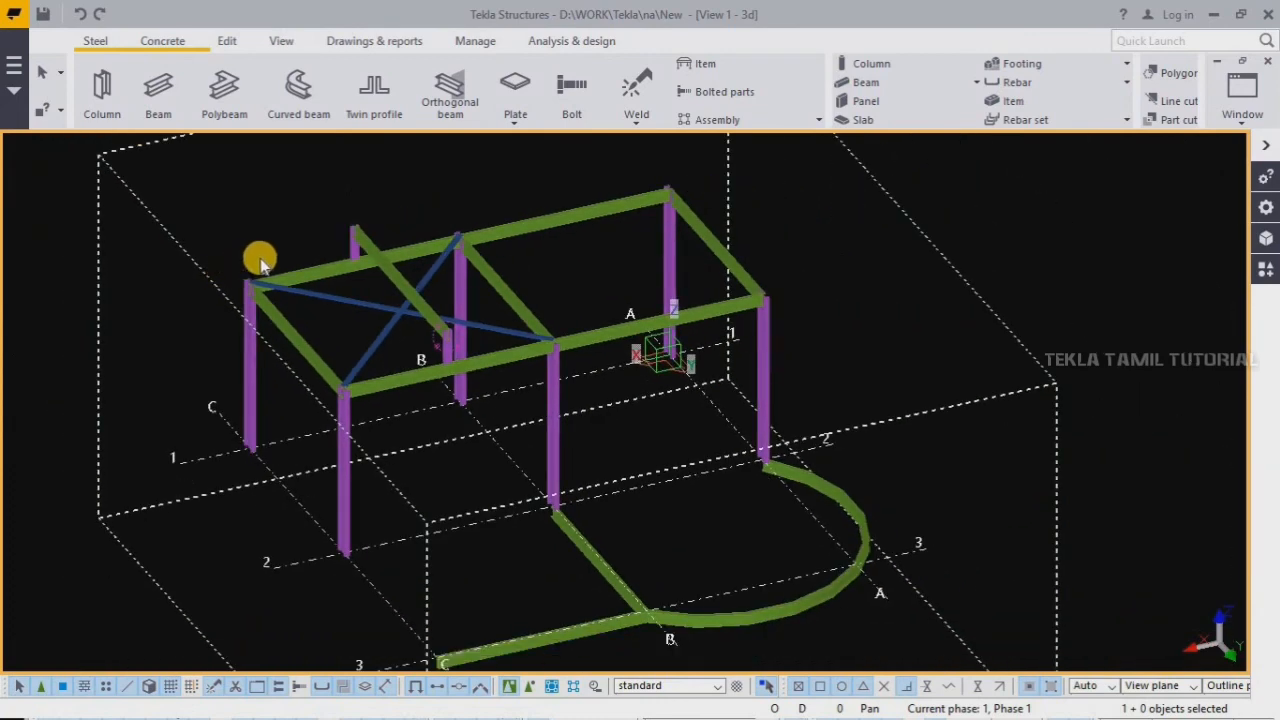